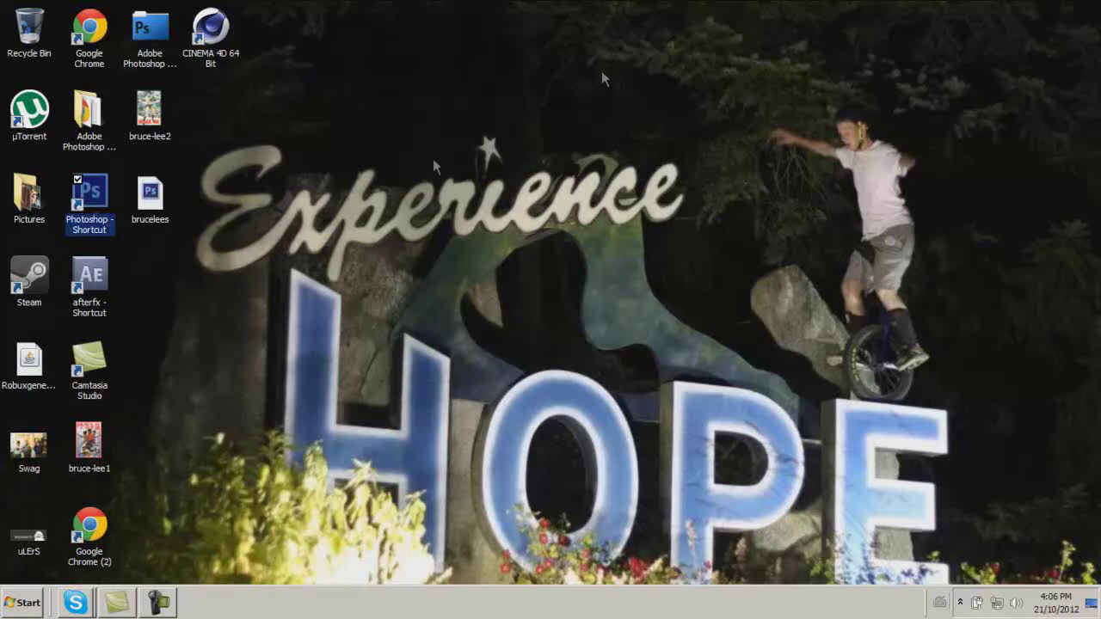
# - Find scan 003 in the pictures library and open 003.jpg in Photoshop
pyautogui.press('super')
pyautogui.click(228, 184)
pyautogui.doubleClick(491, 319)
pyautogui.doubleClick(622, 216)
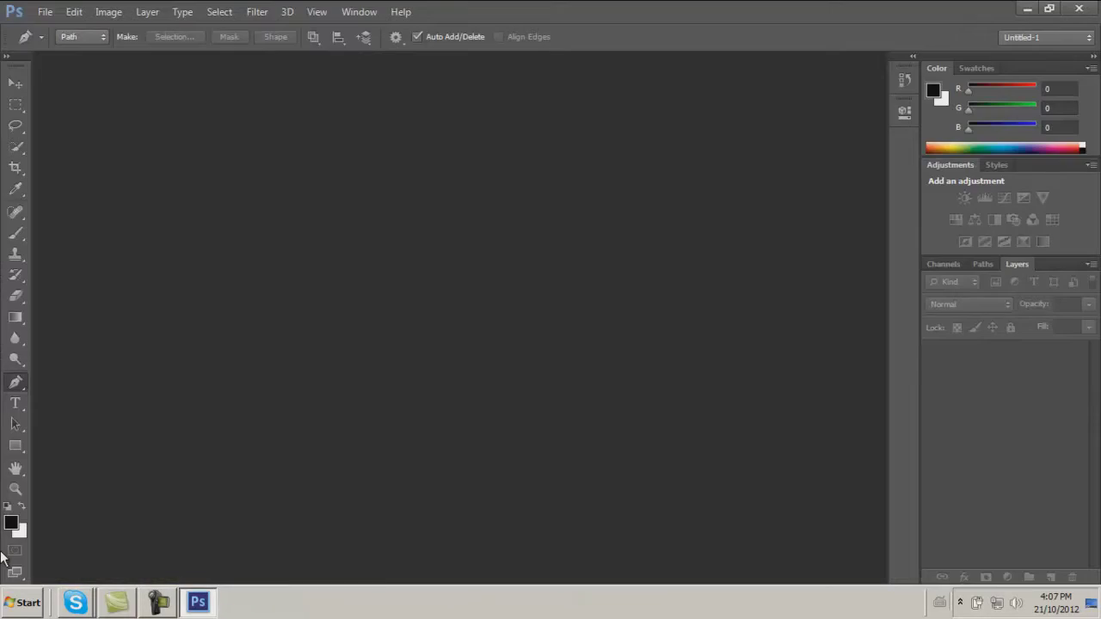
pyautogui.hotkey('ctrl', 'o')
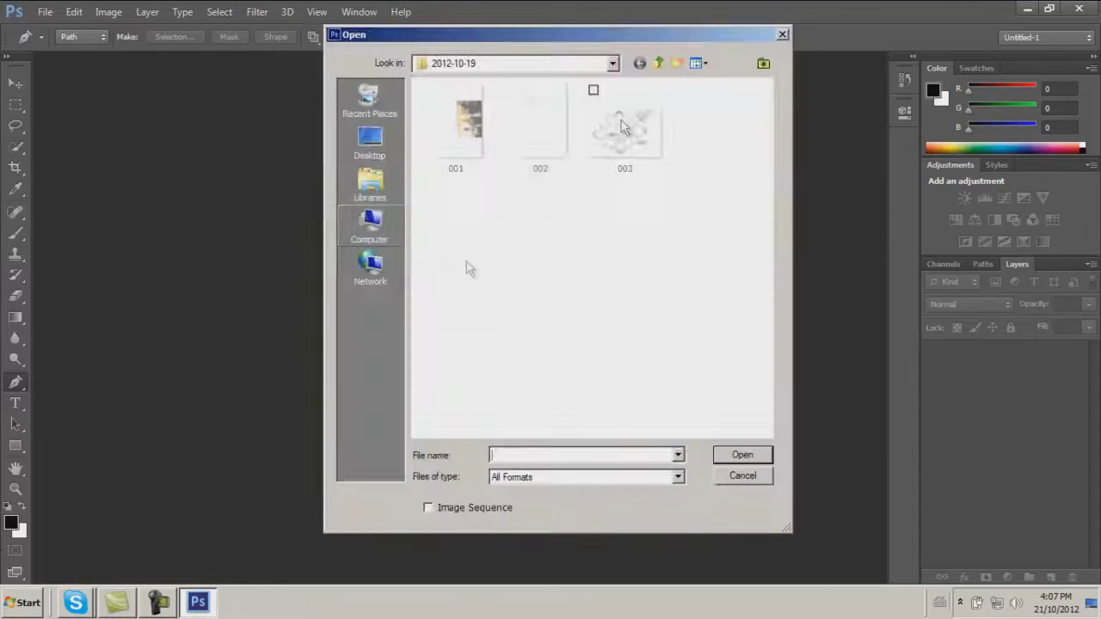
pyautogui.doubleClick(467, 265)
# - Add an empty layer above the sketch, choose the Brush tool and zoom in
pyautogui.hotkey('ctrl', 'shift', 'alt', 'n')
pyautogui.press('b')
pyautogui.hotkey('ctrl', '+')
pyautogui.hotkey('ctrl', '+')
pyautogui.hotkey('ctrl', '+')
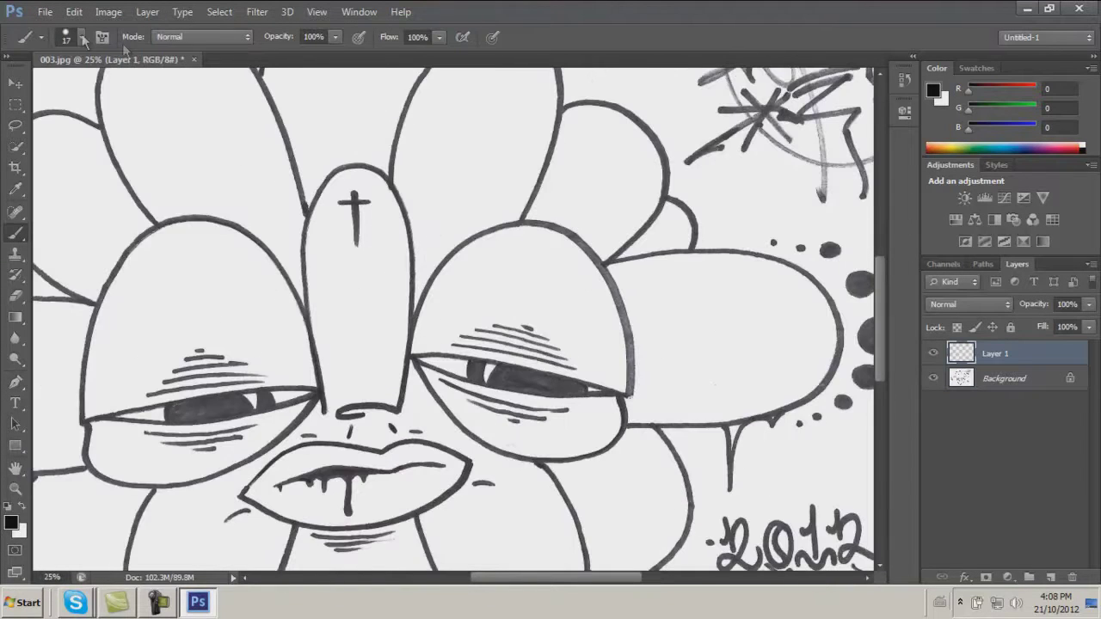
# - Outline the nose with the Pen, stroke it black, and add a new layer
pyautogui.hotkey('ctrl', '-')
pyautogui.hotkey('ctrl', '-')
pyautogui.press('p')
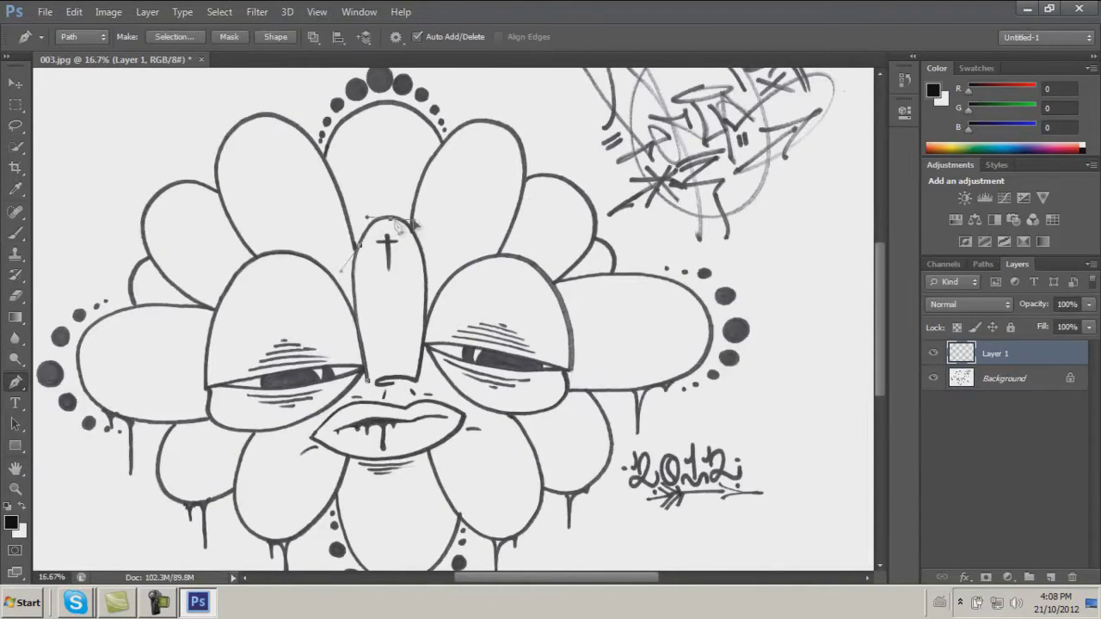
pyautogui.rightClick(396, 391)
pyautogui.click(464, 395)
pyautogui.press('Return')
pyautogui.hotkey('ctrl', 'shift', 'alt', 'n')
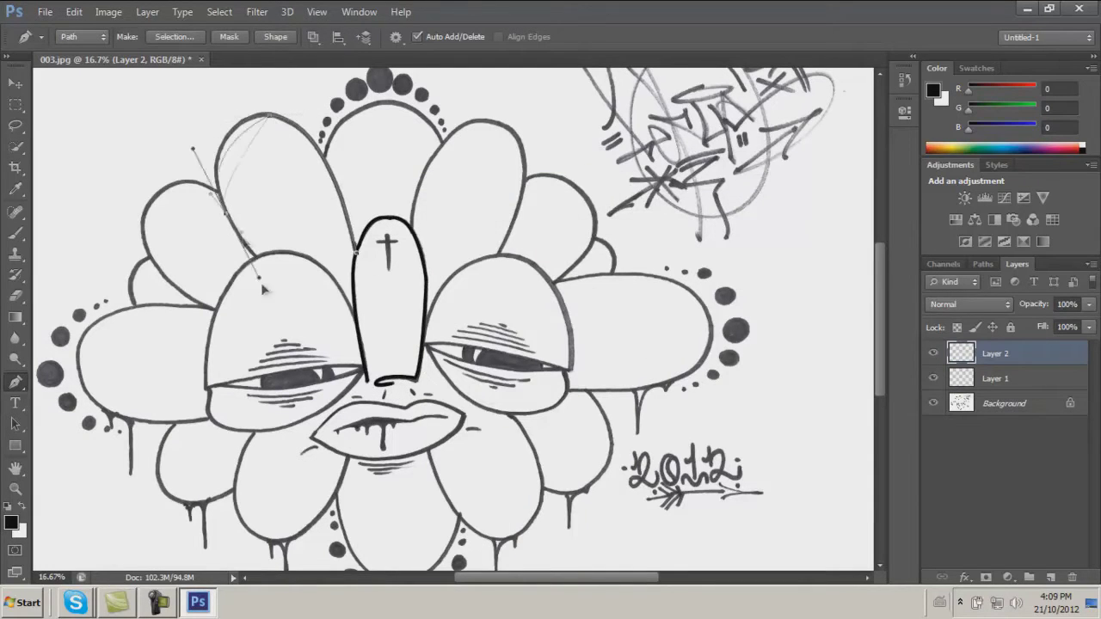
# - Stroke the left petal outline black and add a new layer
pyautogui.rightClick(366, 334)
pyautogui.click(430, 353)
pyautogui.press('Return')
pyautogui.hotkey('ctrl', 'shift', 'alt', 'n')
# - Trace the upper-left petal with a curved path and stroke it black
pyautogui.click(221, 193)
pyautogui.moveTo(138, 234); pyautogui.dragTo(148, 254)
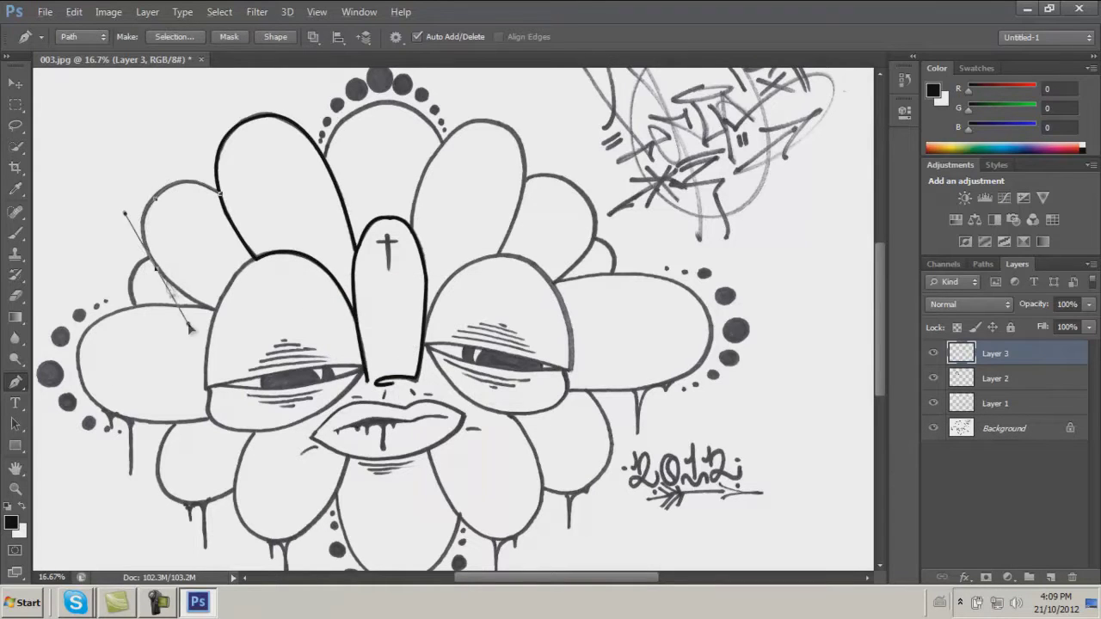
pyautogui.rightClick(222, 256)
pyautogui.click(286, 275)
pyautogui.press('Return')
pyautogui.press('v')
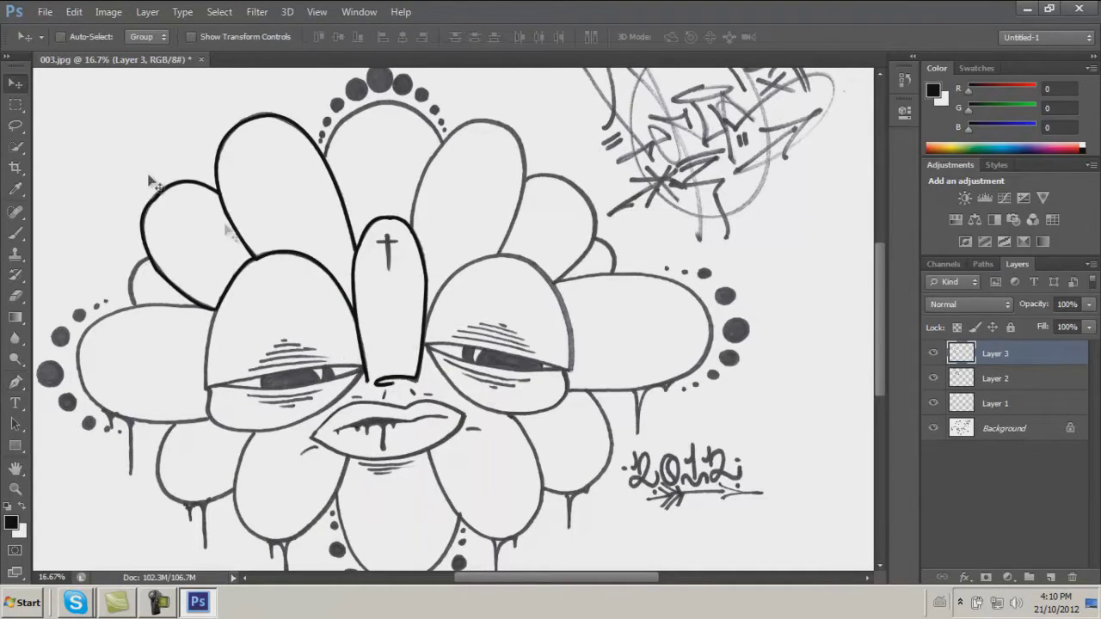
# - Stroke another left petal and the far-left petal black, each on its own layer
pyautogui.press('p')
pyautogui.rightClick(217, 251)
pyautogui.click(281, 270)
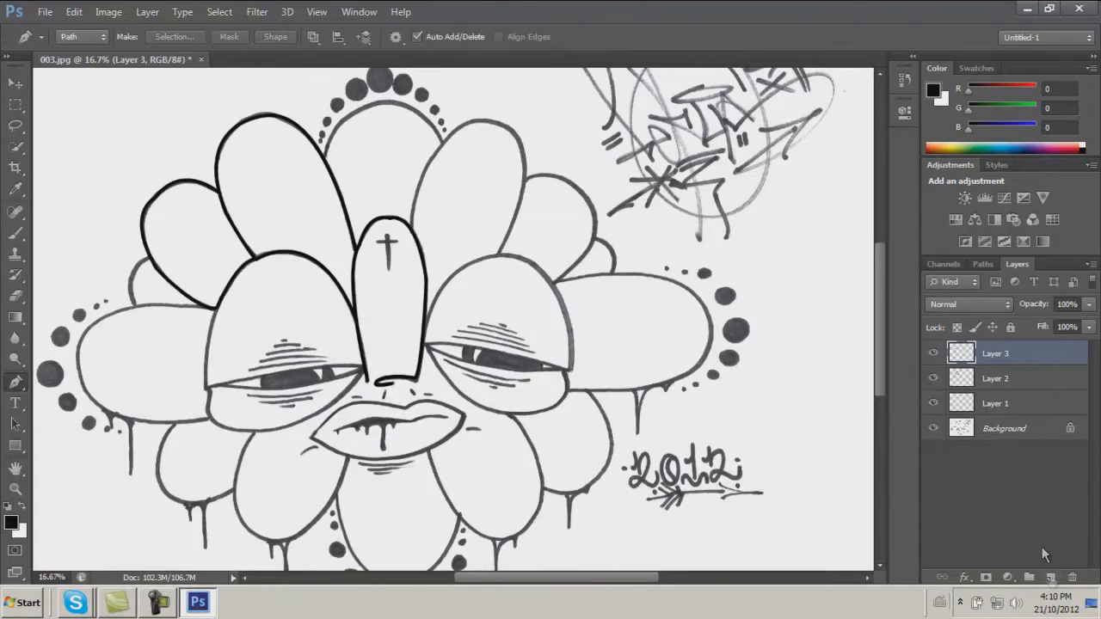
pyautogui.hotkey('ctrl', 'shift', 'alt', 'n')
pyautogui.click(149, 256)
pyautogui.moveTo(136, 306); pyautogui.dragTo(155, 353)
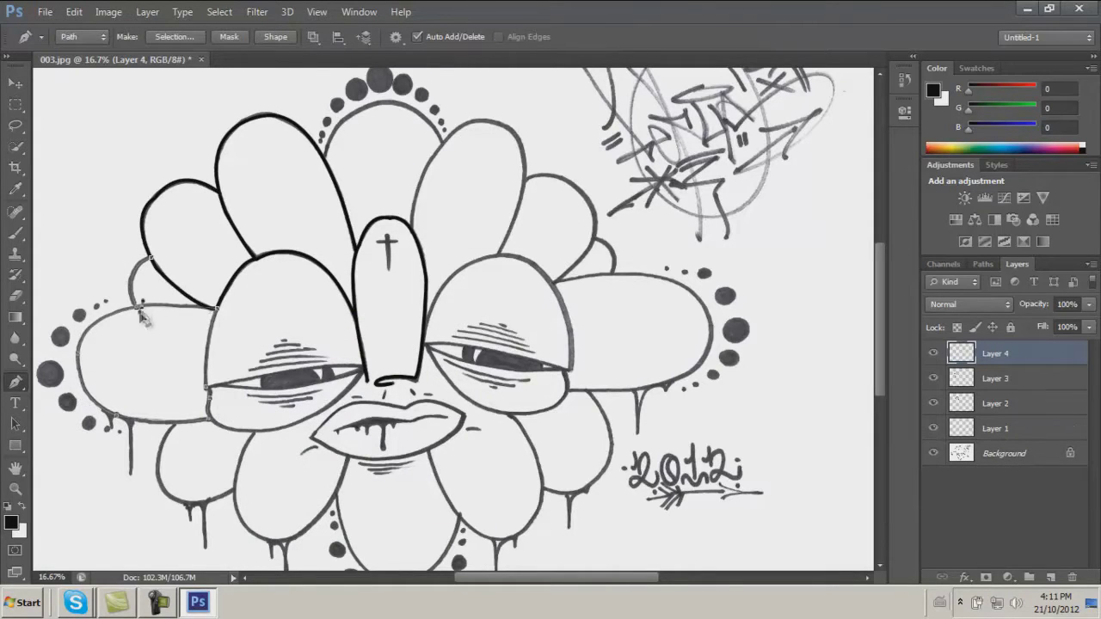
pyautogui.rightClick(210, 381)
pyautogui.click(284, 181)
pyautogui.hotkey('ctrl', 'shift', 'alt', 'n')
# - Outline the lower-left petal with anchors and stroke it black
pyautogui.click(82, 435)
pyautogui.click(157, 443)
pyautogui.click(228, 452)
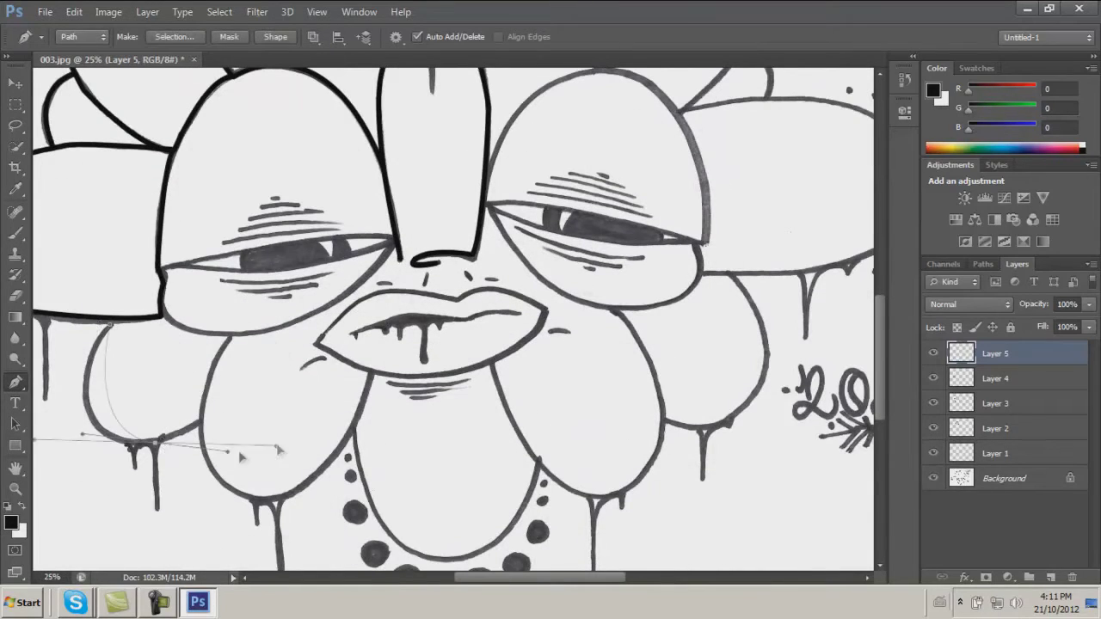
pyautogui.rightClick(168, 252)
pyautogui.click(239, 368)
pyautogui.press('Return')
# - Prepare for the drips with the Brush tool on a fresh layer
pyautogui.hscroll(-5, 257, 316)
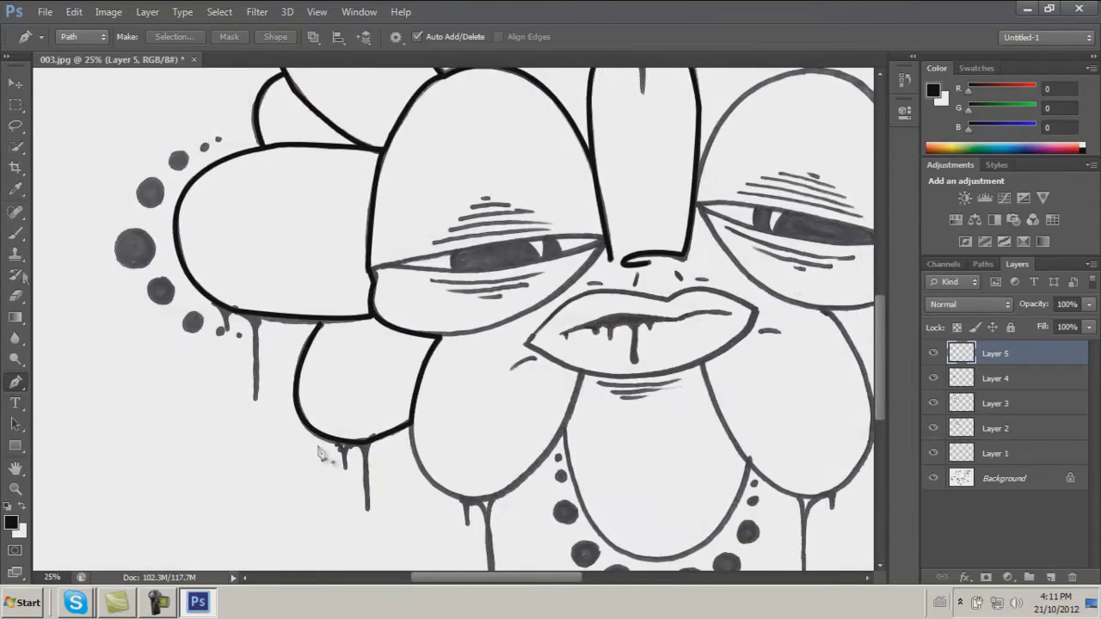
pyautogui.press('b')
pyautogui.hotkey('ctrl', 'shift', 'alt', 'n')
pyautogui.scroll(3, 297, 348)
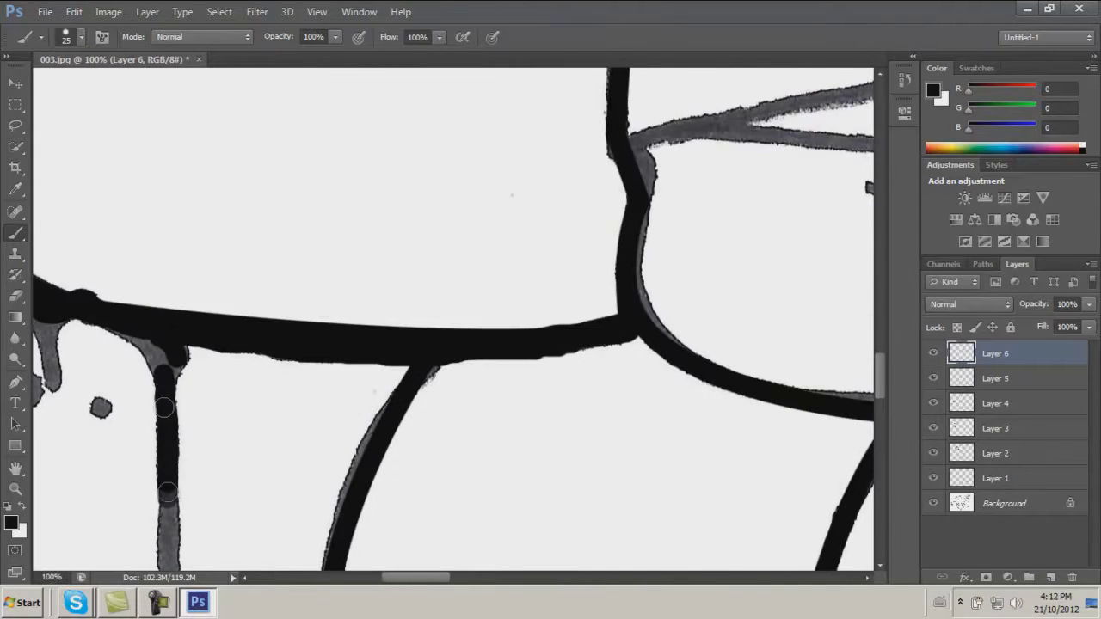
# - Brush a left drip solid black, then blacken the small grey dot on a new layer
pyautogui.scroll(-3, 168, 492)
pyautogui.moveTo(165, 379); pyautogui.dragTo(168, 499)
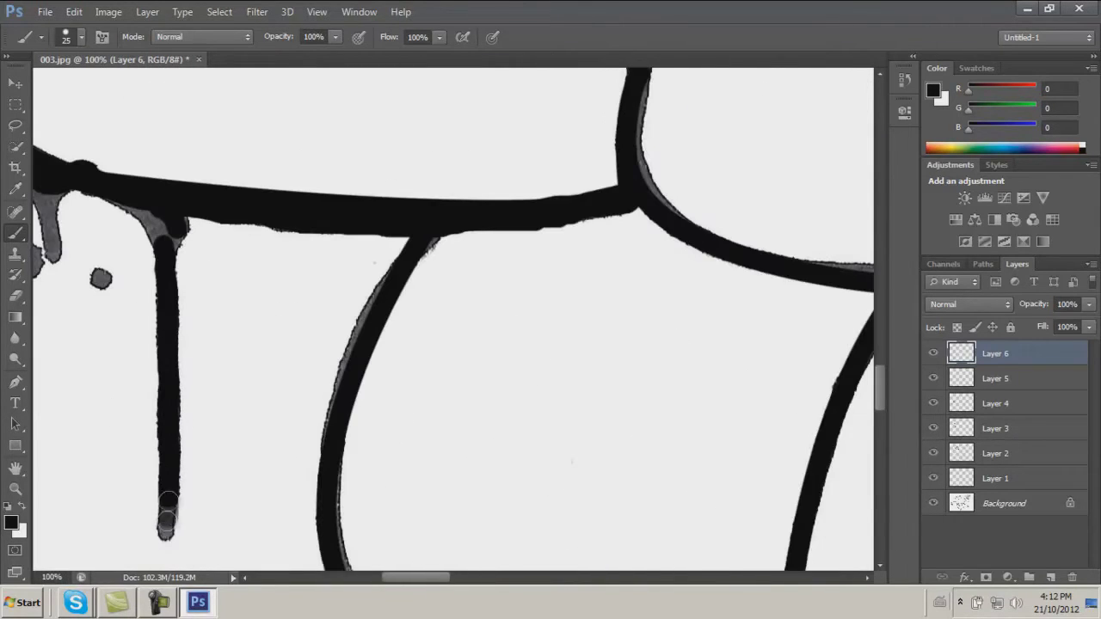
pyautogui.hscroll(-5, 103, 194)
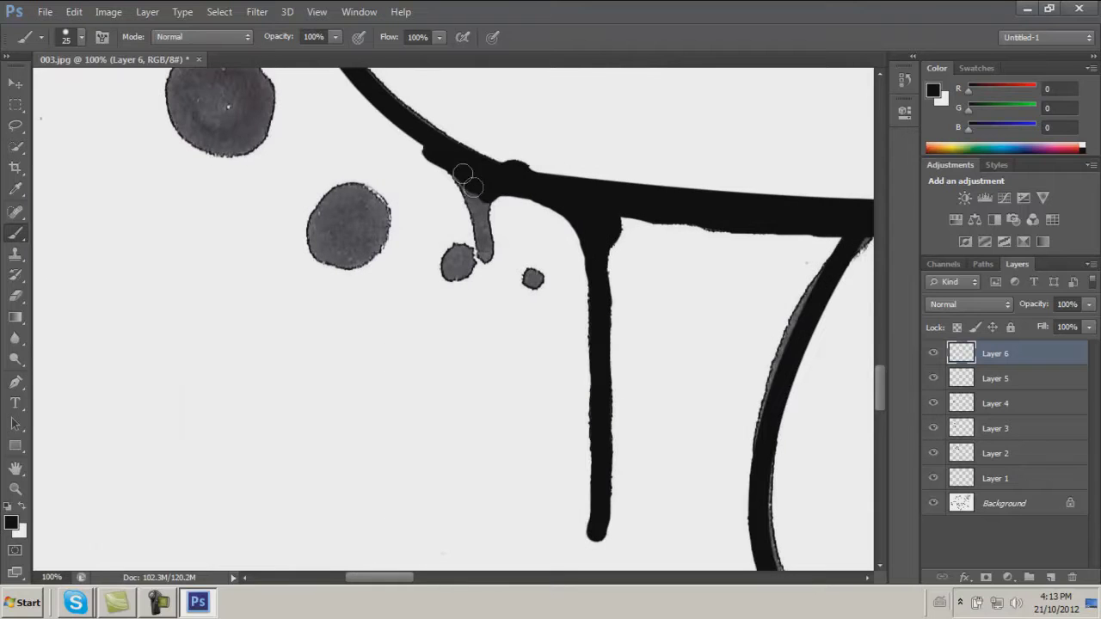
pyautogui.hotkey('ctrl', 'shift', 'alt', 'n')
pyautogui.click(533, 279)
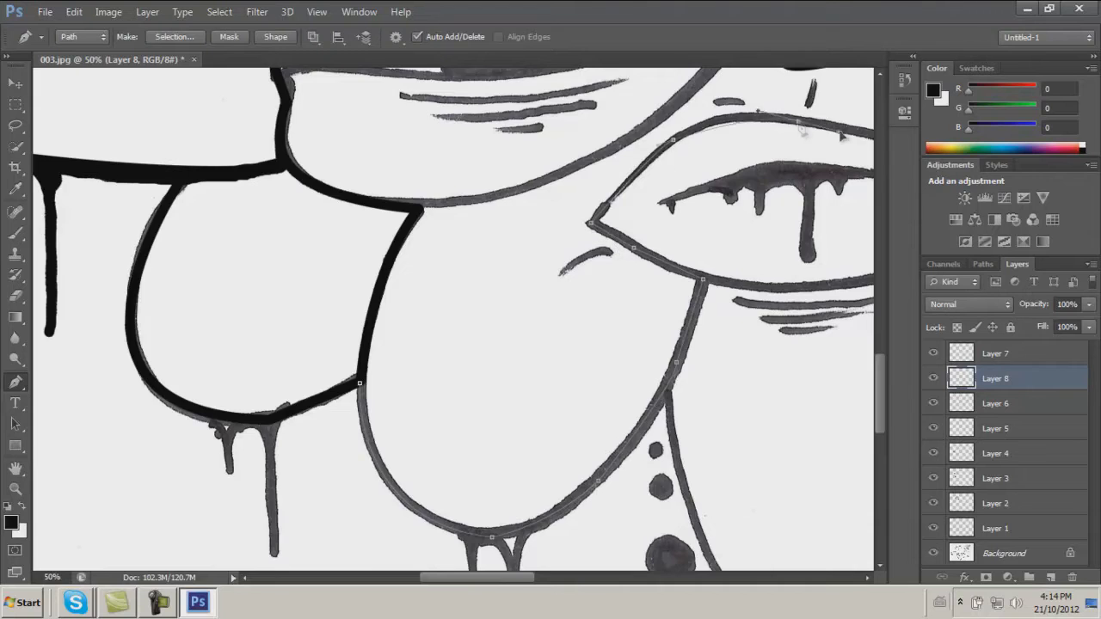
# - Stroke the lip outline path in thick black
pyautogui.hscroll(6, 465, 142)
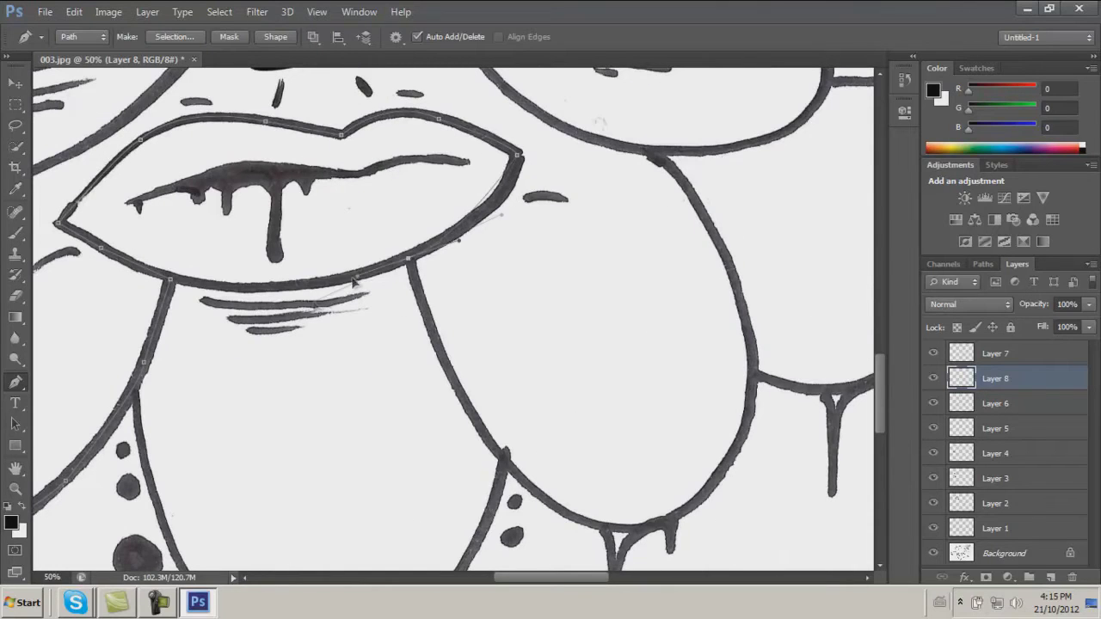
pyautogui.rightClick(181, 286)
pyautogui.click(268, 371)
pyautogui.press('Return')
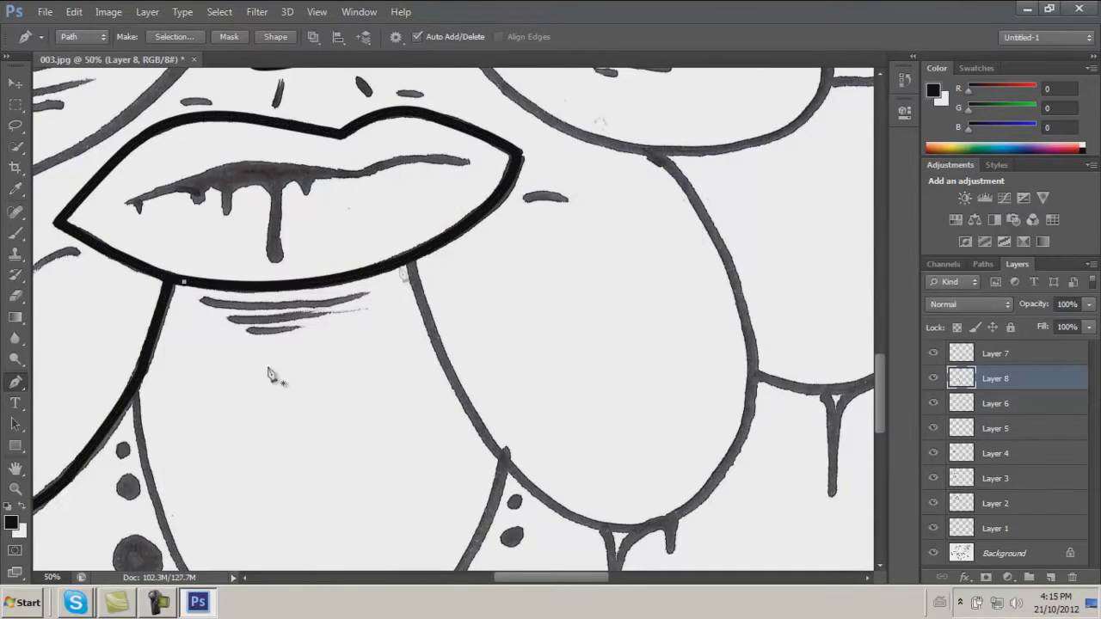
# - Trace the right eye and stroke its path black, keeping black as paint colour
pyautogui.keyDown('ctrl'); pyautogui.click(754, 380); pyautogui.keyUp('ctrl')
pyautogui.press('x')
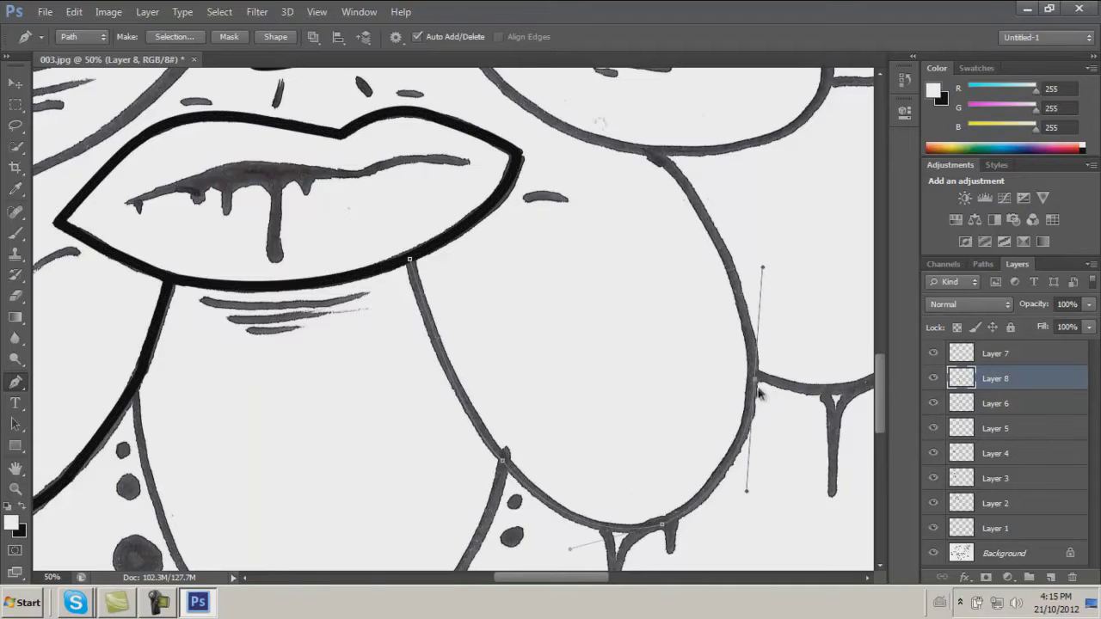
pyautogui.scroll(4, 471, 365)
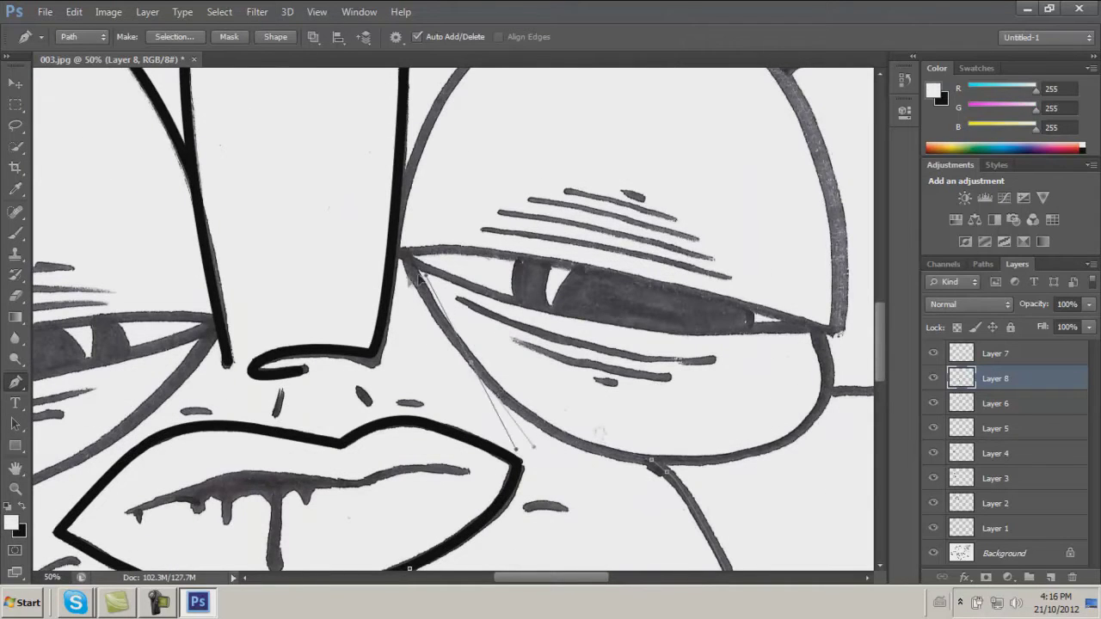
pyautogui.rightClick(703, 459)
pyautogui.click(766, 238)
pyautogui.press('x')
pyautogui.press('Return')
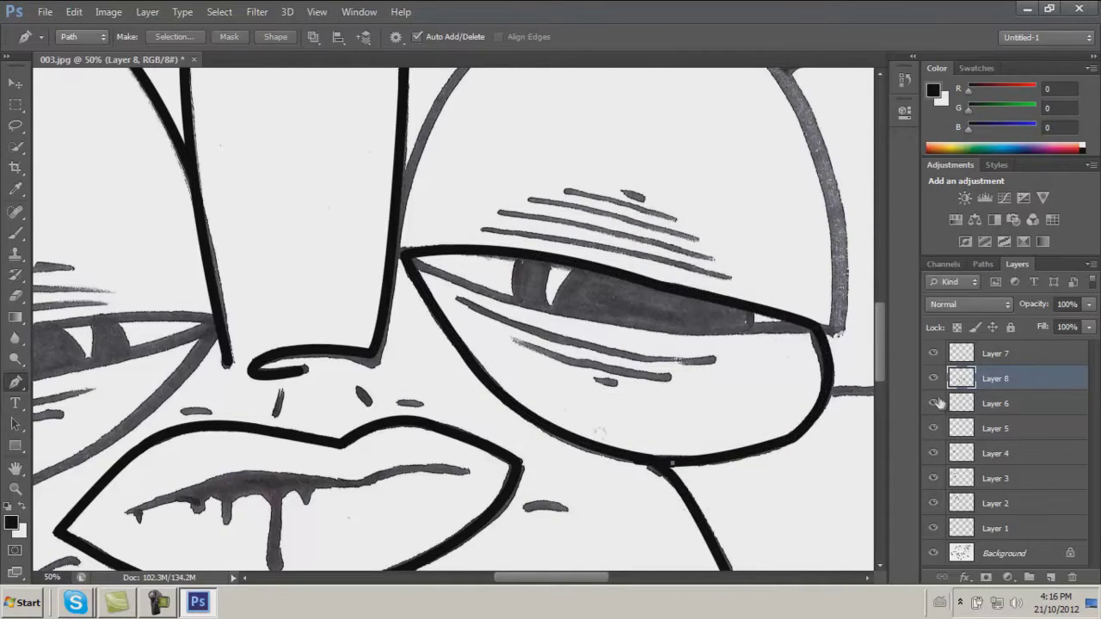
# - Add a new layer and start a path at the eye corner for the next outline
pyautogui.hotkey('ctrl', 'shift', 'alt', 'n')
pyautogui.click(405, 255)
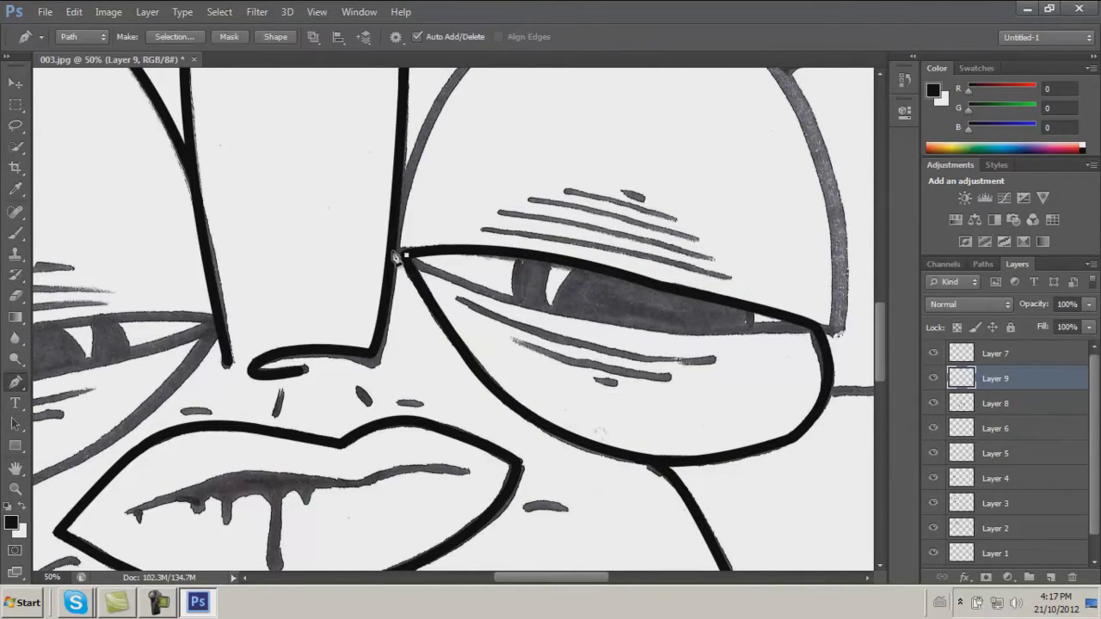
pyautogui.scroll(3, 533, 193)
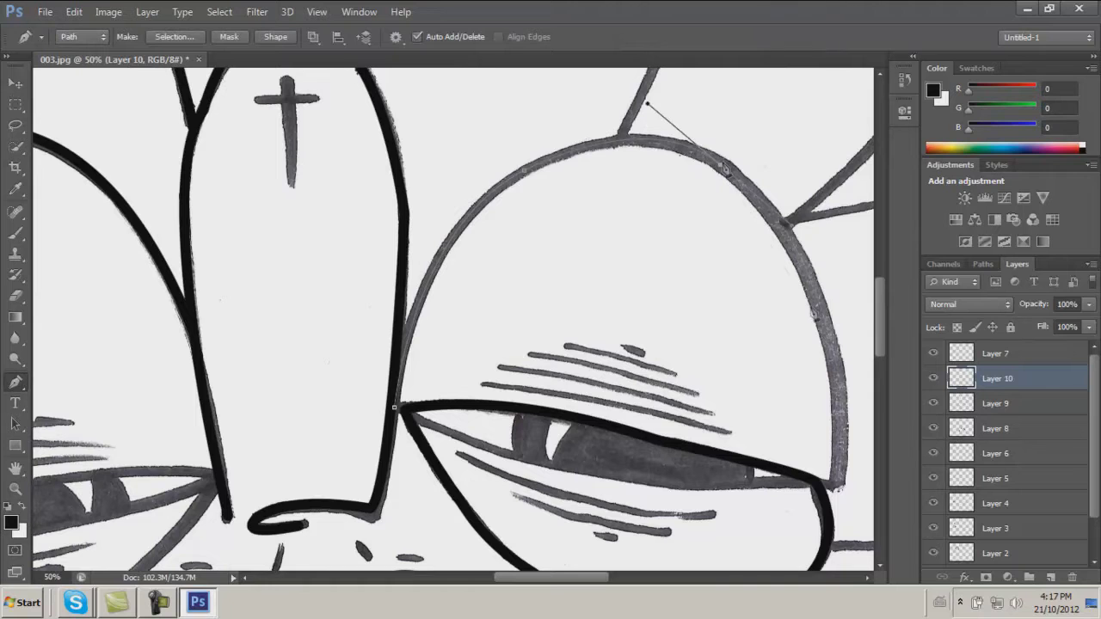
pyautogui.rightClick(808, 497)
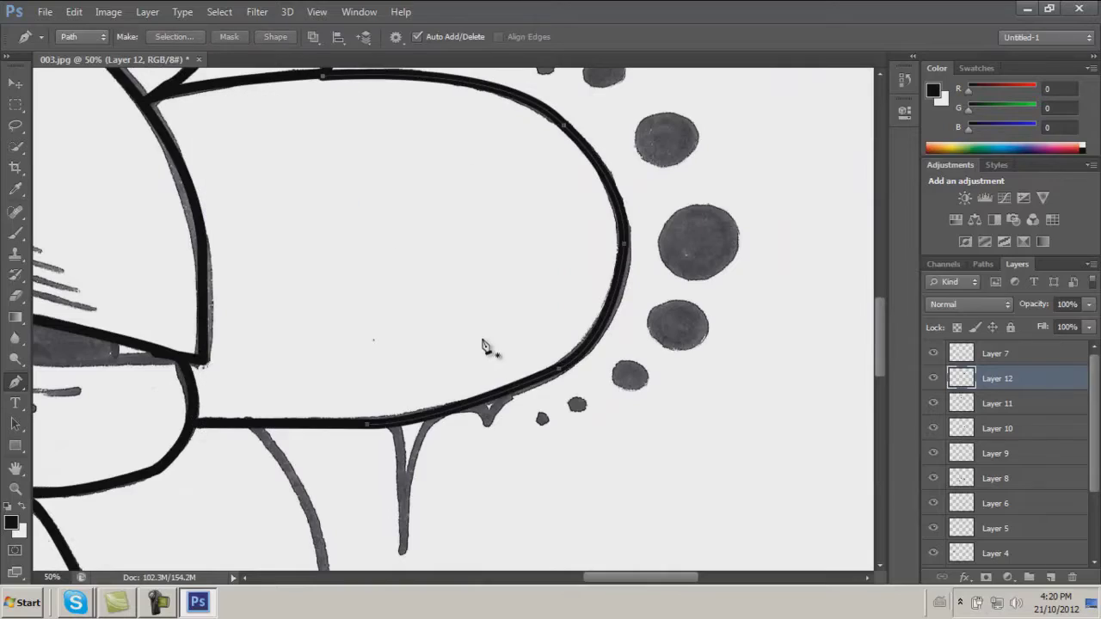
# - Zoom out to bring more of the face details into view
pyautogui.hotkey('ctrl', '-')
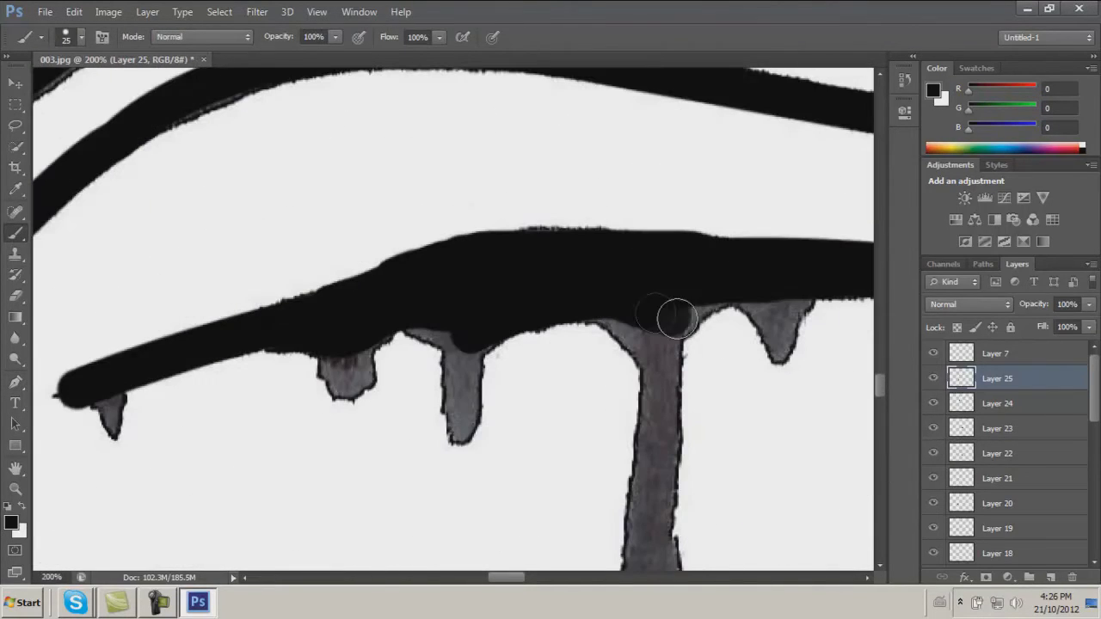
# - Brush the grey eyelid drips solid black
pyautogui.moveTo(425, 321); pyautogui.dragTo(464, 430)
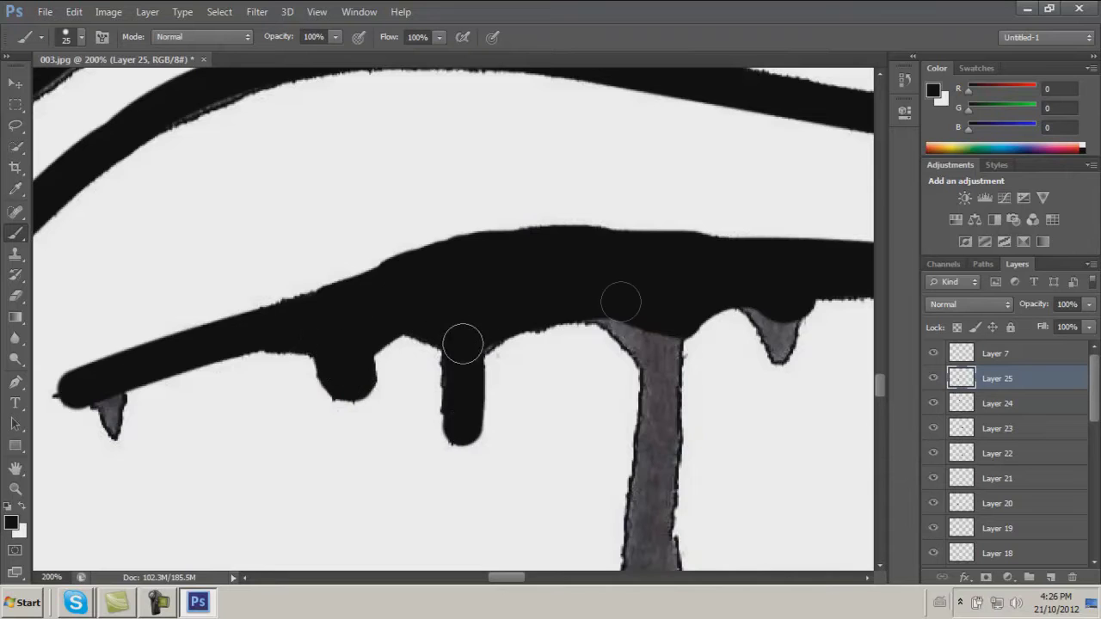
pyautogui.moveTo(658, 336); pyautogui.dragTo(658, 405)
pyautogui.scroll(-3, 659, 387)
pyautogui.moveTo(659, 258)
pyautogui.mouseDown()
pyautogui.moveTo(659, 352)
pyautogui.moveTo(641, 421)
pyautogui.mouseUp()
# - With brush size 10, blacken the grey drip and its edges at 300% zoom
pyautogui.click(66, 36)
pyautogui.moveTo(778, 262); pyautogui.dragTo(771, 226)
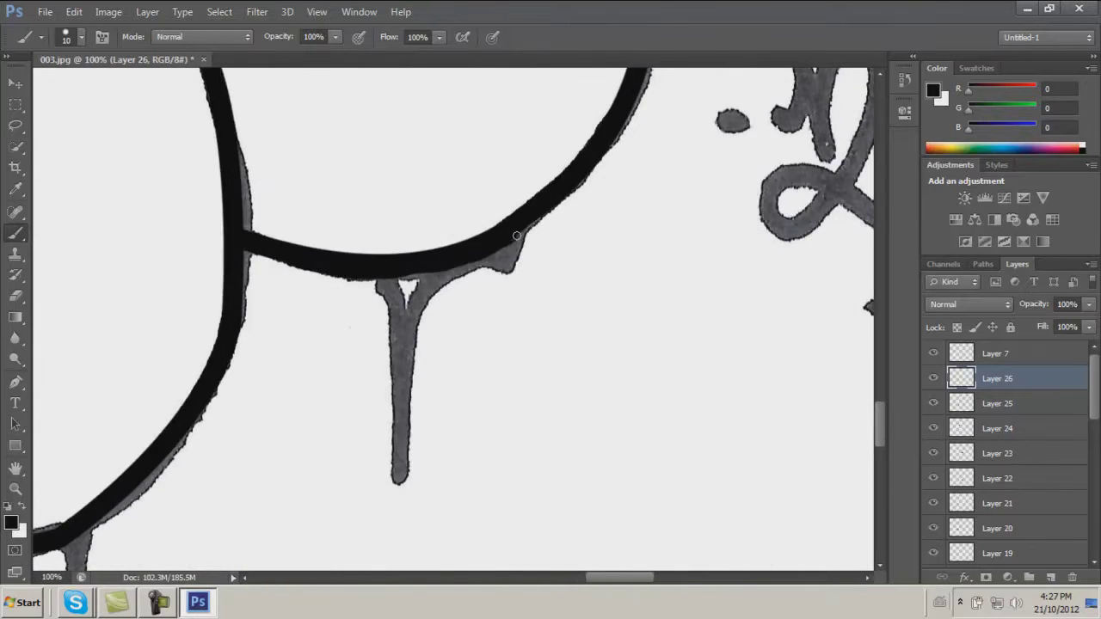
pyautogui.hotkey('ctrl', '+')
pyautogui.hotkey('ctrl', '+')
pyautogui.moveTo(663, 266)
pyautogui.mouseDown()
pyautogui.moveTo(644, 324)
pyautogui.moveTo(406, 418)
pyautogui.mouseUp()
pyautogui.scroll(-3, 406, 418)
pyautogui.moveTo(352, 275)
pyautogui.mouseDown()
pyautogui.moveTo(281, 303)
pyautogui.moveTo(160, 110)
pyautogui.moveTo(364, 140)
pyautogui.moveTo(324, 227)
pyautogui.moveTo(275, 155)
pyautogui.moveTo(315, 504)
pyautogui.moveTo(305, 266)
pyautogui.moveTo(320, 129)
pyautogui.mouseUp()
pyautogui.scroll(-3, 453, 209)
pyautogui.hotkey('ctrl', '-')
pyautogui.hotkey('ctrl', '-')
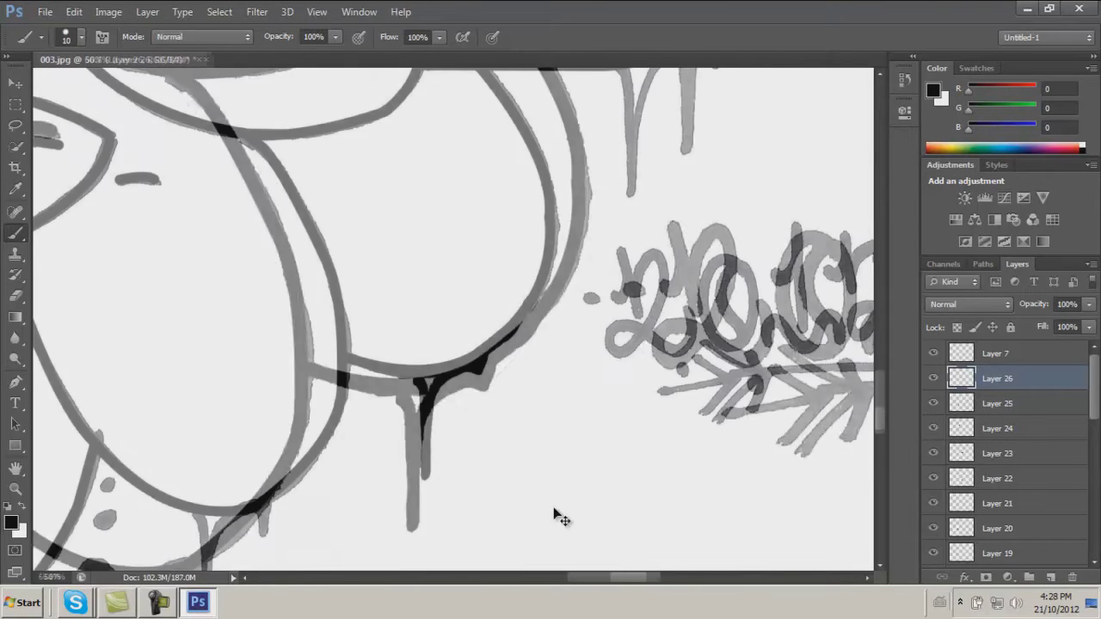
# - Trace the left branch's inner edge in black
pyautogui.hotkey('ctrl', '+')
pyautogui.hotkey('ctrl', '+')
pyautogui.scroll(-2, 553, 344)
pyautogui.moveTo(219, 185)
pyautogui.mouseDown()
pyautogui.moveTo(255, 363)
pyautogui.moveTo(396, 147)
pyautogui.moveTo(367, 236)
pyautogui.mouseUp()
pyautogui.scroll(-5, 310, 395)
pyautogui.moveTo(275, 167); pyautogui.dragTo(275, 172)
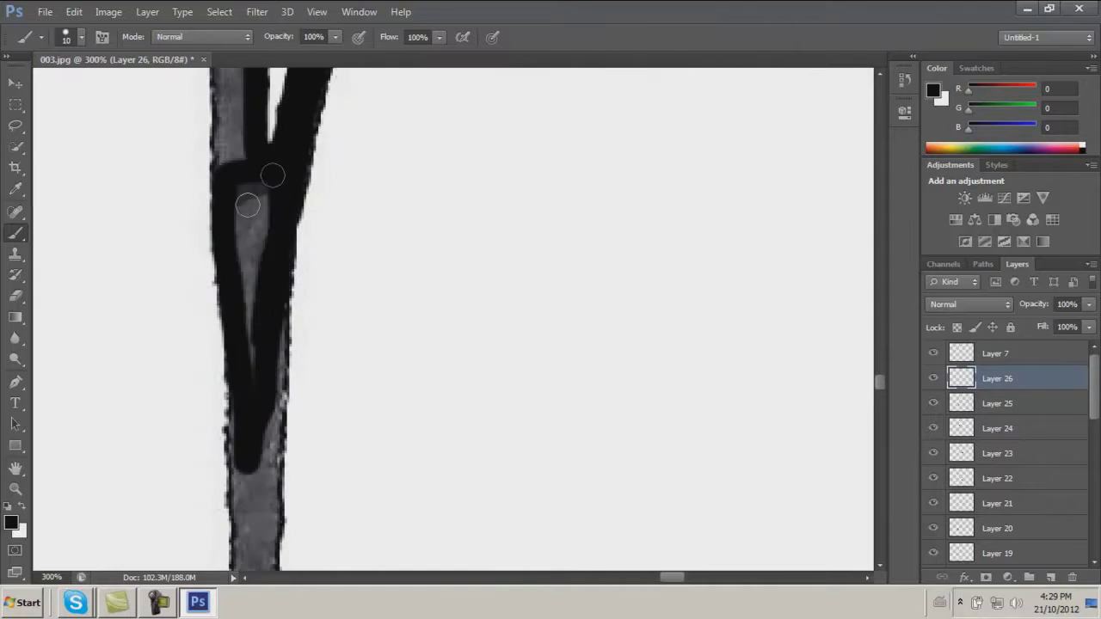
pyautogui.scroll(-3, 275, 172)
pyautogui.moveTo(233, 300); pyautogui.dragTo(245, 153)
pyautogui.scroll(3, 245, 153)
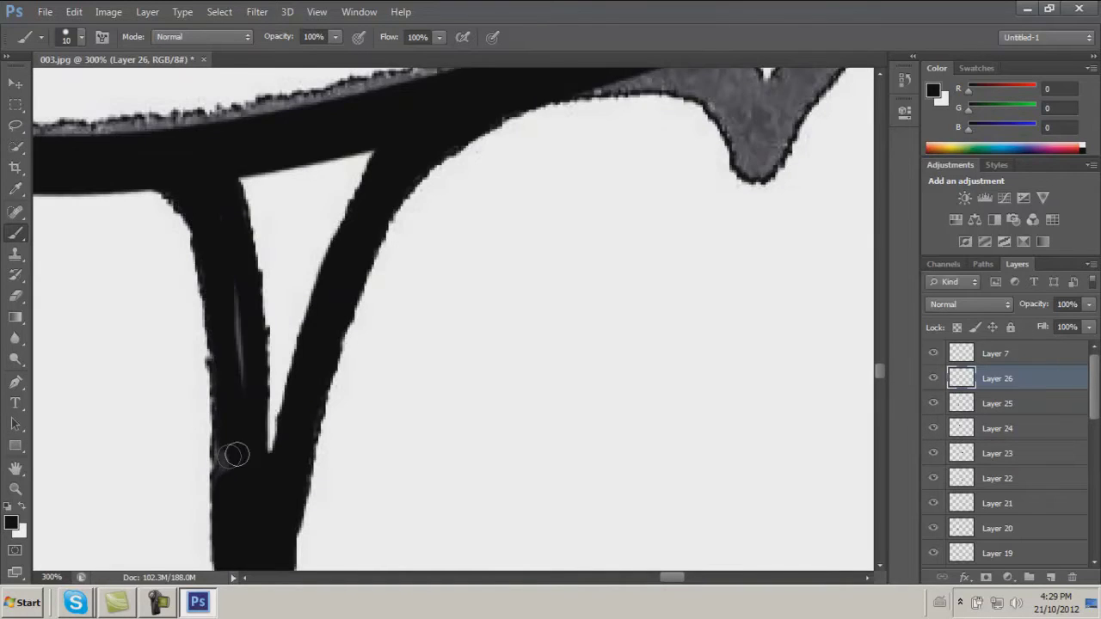
pyautogui.scroll(5, 221, 454)
pyautogui.hscroll(5, 590, 504)
pyautogui.moveTo(431, 417)
pyautogui.mouseDown()
pyautogui.moveTo(479, 488)
pyautogui.moveTo(501, 414)
pyautogui.mouseUp()
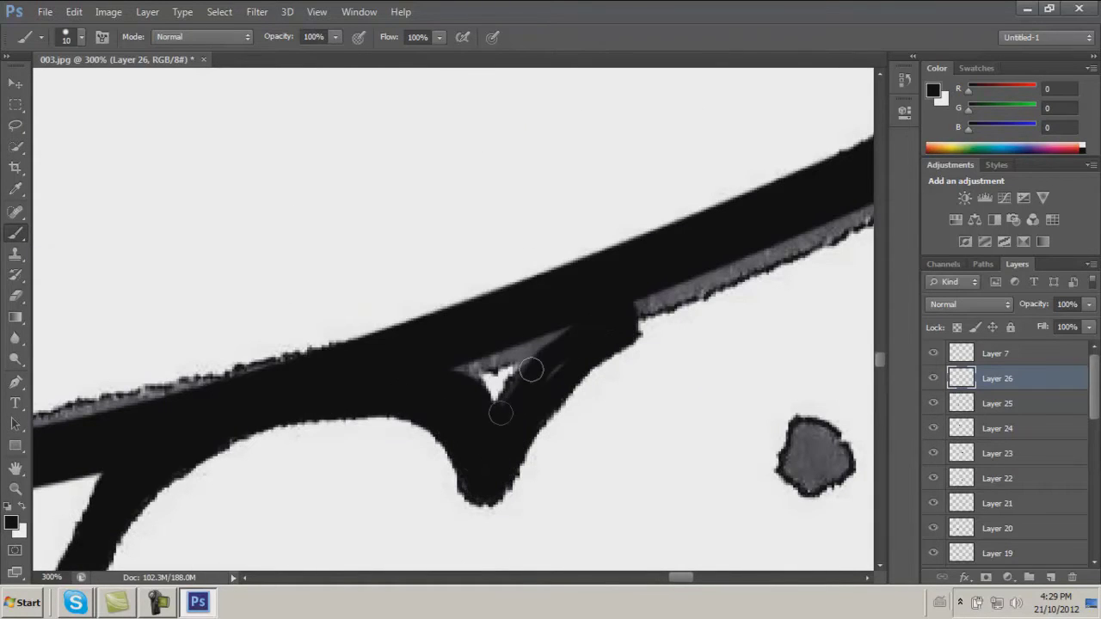
# - Paint the branch's remaining grey edges black
pyautogui.moveTo(634, 304); pyautogui.dragTo(774, 250)
pyautogui.hscroll(5, 249, 290)
pyautogui.moveTo(335, 258); pyautogui.dragTo(533, 144)
pyautogui.scroll(3, 465, 378)
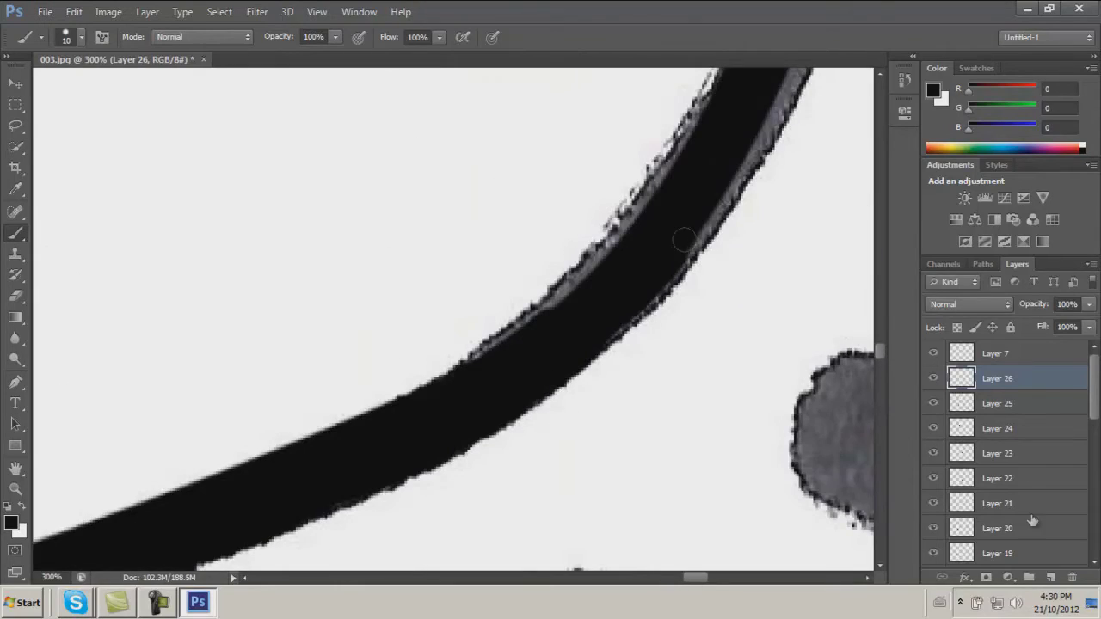
pyautogui.scroll(-5, 683, 240)
pyautogui.scroll(2, 737, 394)
pyautogui.scroll(2, 491, 430)
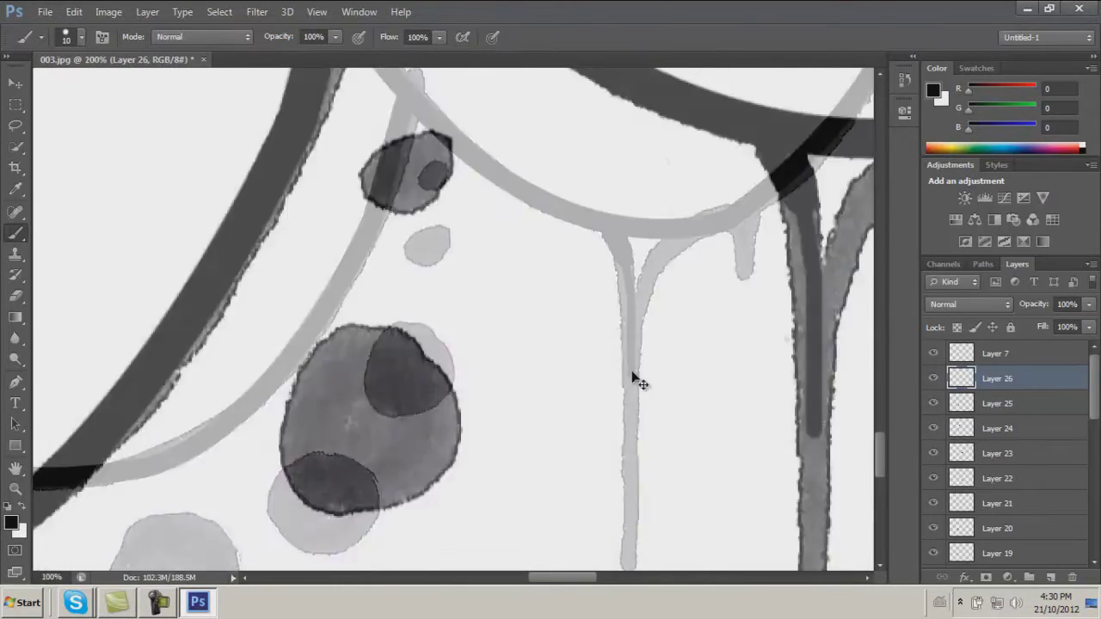
pyautogui.scroll(2, 637, 383)
# - Fill the junction's grey inner edges, right drip and stem with black
pyautogui.moveTo(344, 332)
pyautogui.mouseDown()
pyautogui.moveTo(573, 123)
pyautogui.moveTo(688, 318)
pyautogui.moveTo(553, 198)
pyautogui.moveTo(327, 499)
pyautogui.mouseUp()
pyautogui.scroll(-5, 344, 387)
pyautogui.moveTo(344, 404)
pyautogui.mouseDown()
pyautogui.moveTo(362, 172)
pyautogui.moveTo(364, 250)
pyautogui.mouseUp()
pyautogui.scroll(2, 346, 180)
pyautogui.scroll(3, 364, 209)
pyautogui.moveTo(590, 582)
pyautogui.mouseDown()
pyautogui.moveTo(491, 582)
pyautogui.moveTo(516, 581)
pyautogui.mouseUp()
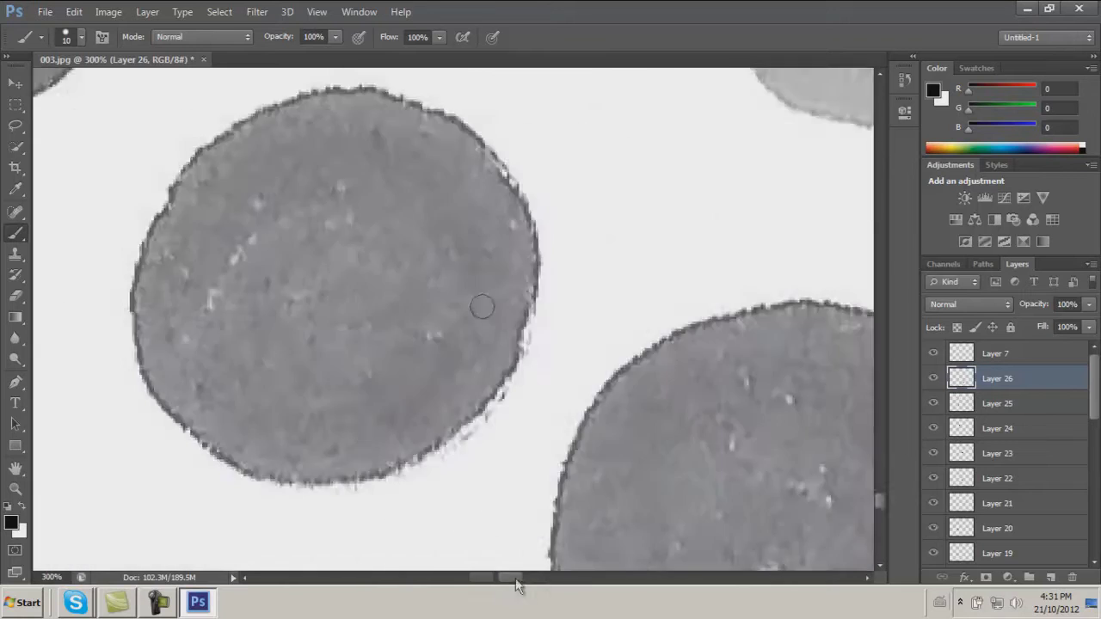
pyautogui.scroll(-8, 402, 436)
pyautogui.scroll(6, 402, 436)
pyautogui.scroll(2, 181, 387)
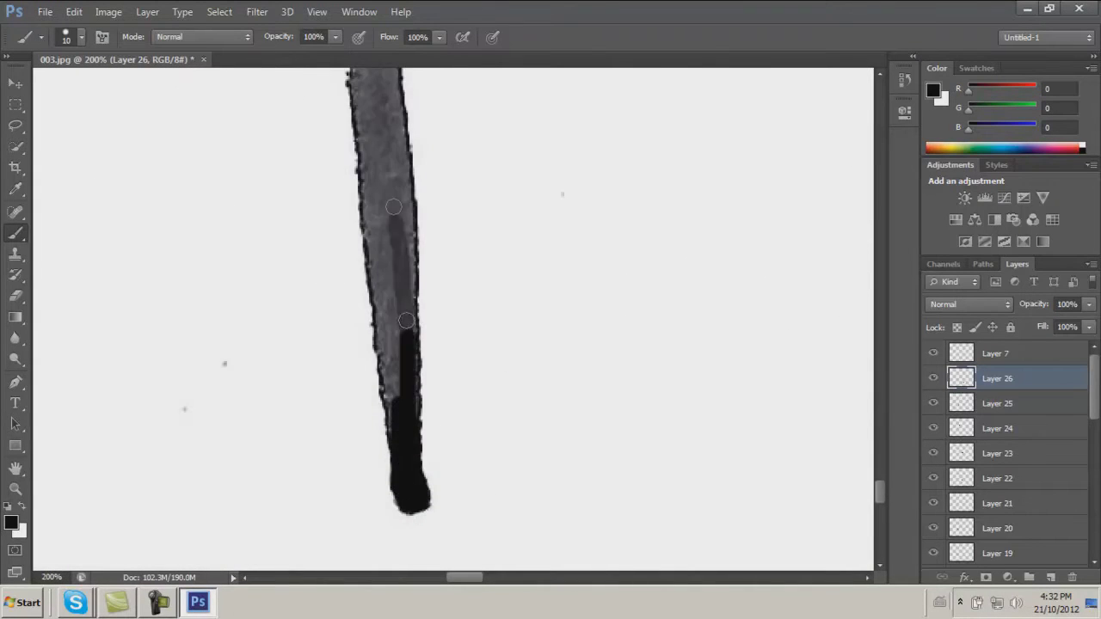
pyautogui.scroll(3, 163, 159)
# - Trace black from the curve through the V junction down the left drip
pyautogui.moveTo(480, 139)
pyautogui.mouseDown()
pyautogui.moveTo(305, 204)
pyautogui.moveTo(207, 379)
pyautogui.mouseUp()
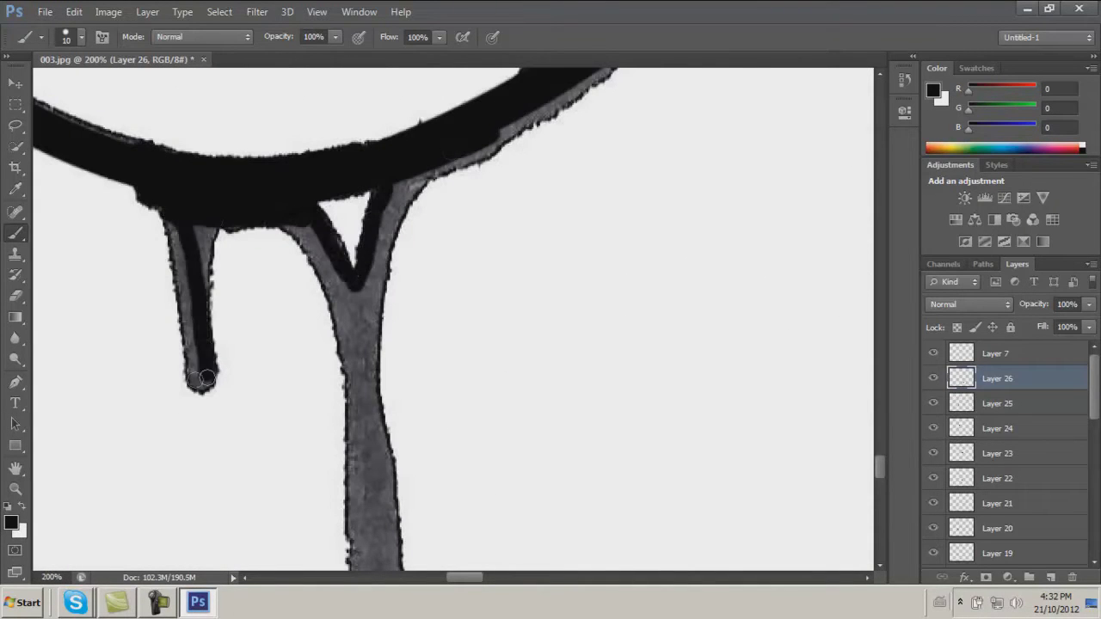
pyautogui.moveTo(509, 134); pyautogui.dragTo(588, 84)
pyautogui.scroll(-3, 430, 166)
pyautogui.moveTo(378, 422)
pyautogui.mouseDown()
pyautogui.moveTo(352, 154)
pyautogui.moveTo(348, 249)
pyautogui.mouseUp()
pyautogui.scroll(-3, 347, 249)
pyautogui.moveTo(378, 327); pyautogui.dragTo(377, 220)
pyautogui.scroll(-3, 377, 220)
pyautogui.moveTo(361, 482)
pyautogui.mouseDown()
pyautogui.moveTo(385, 106)
pyautogui.moveTo(404, 344)
pyautogui.moveTo(383, 395)
pyautogui.mouseUp()
pyautogui.scroll(-2, 387, 324)
pyautogui.scroll(7, 367, 177)
pyautogui.scroll(5, 367, 177)
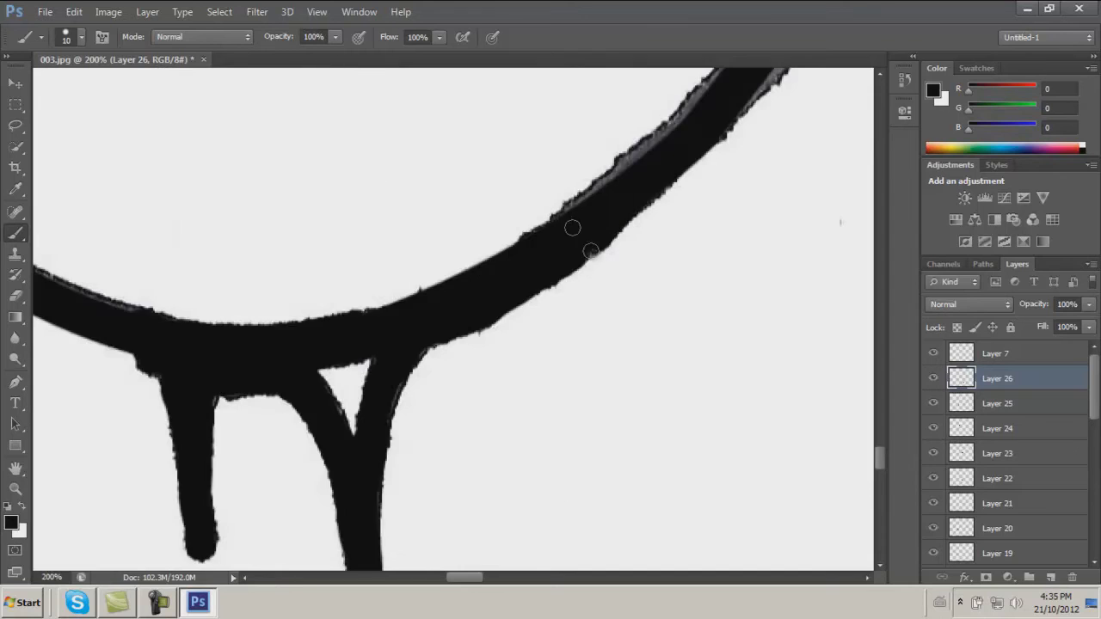
# - Blacken the A shape's diagonal edges
pyautogui.moveTo(573, 226); pyautogui.dragTo(653, 146)
pyautogui.scroll(2, 654, 146)
pyautogui.moveTo(720, 226); pyautogui.dragTo(826, 159)
pyautogui.hscroll(3, 376, 288)
pyautogui.moveTo(376, 287)
pyautogui.mouseDown()
pyautogui.moveTo(416, 244)
pyautogui.moveTo(366, 314)
pyautogui.mouseUp()
pyautogui.hscroll(-5, 365, 314)
# - Paint the arch underside and left drip black, then add Layer 27
pyautogui.moveTo(370, 241)
pyautogui.mouseDown()
pyautogui.moveTo(533, 193)
pyautogui.moveTo(433, 288)
pyautogui.moveTo(292, 465)
pyautogui.moveTo(258, 267)
pyautogui.moveTo(256, 298)
pyautogui.mouseUp()
pyautogui.scroll(-5, 434, 323)
pyautogui.moveTo(467, 374); pyautogui.dragTo(463, 163)
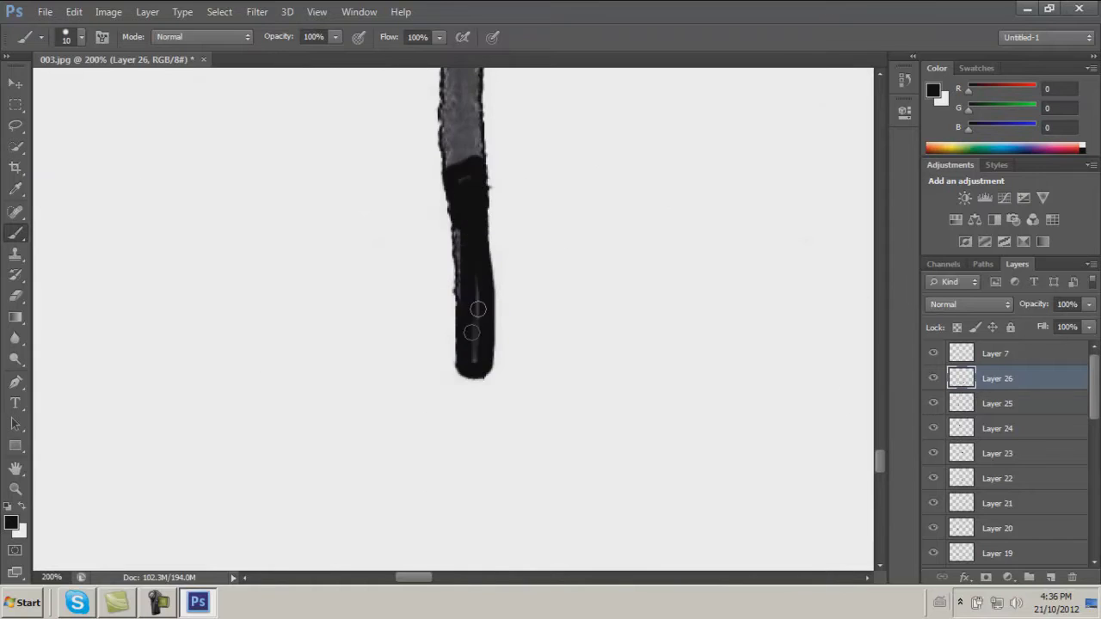
pyautogui.scroll(3, 461, 319)
pyautogui.moveTo(461, 319); pyautogui.dragTo(467, 369)
pyautogui.scroll(3, 763, 103)
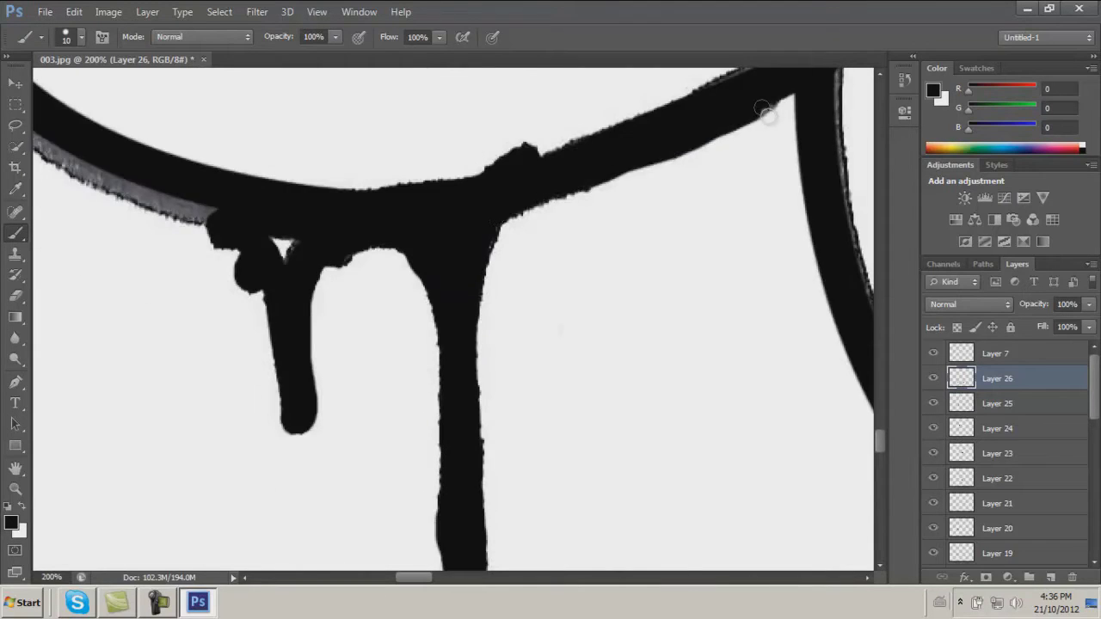
pyautogui.scroll(2, 639, 516)
pyautogui.hscroll(-5, 446, 275)
pyautogui.scroll(3, 445, 274)
pyautogui.hotkey('ctrl', 'shift', 'alt', 'n')
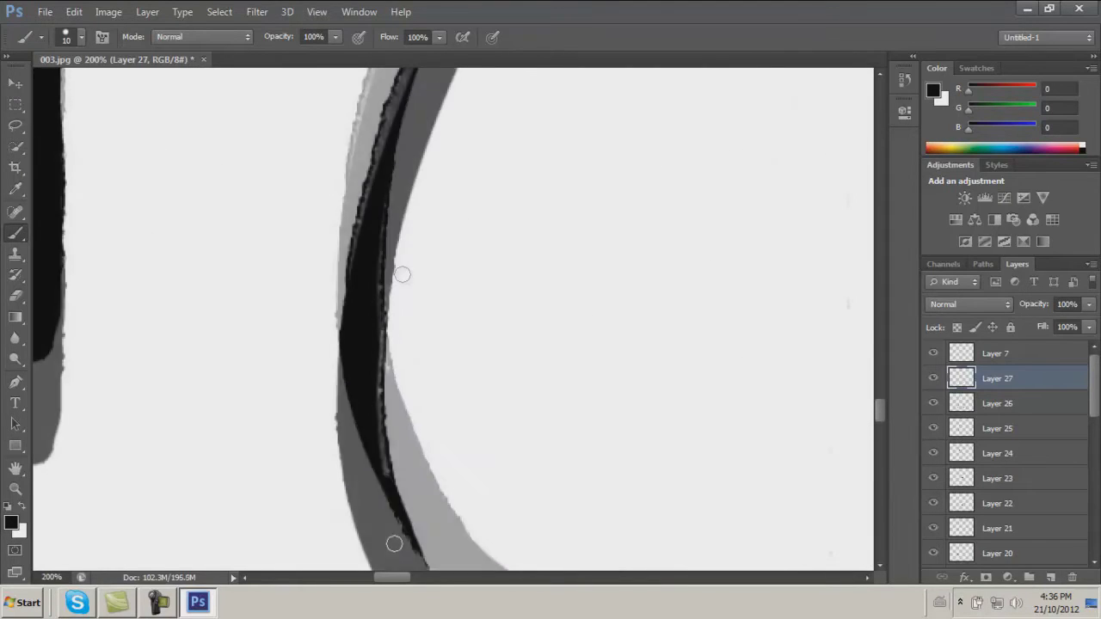
# - Paint black over the grey edges of the arches, the diagonal stroke, the junction and the vertical stroke
pyautogui.moveTo(401, 272); pyautogui.dragTo(393, 422)
pyautogui.scroll(-3, 355, 541)
pyautogui.moveTo(355, 541); pyautogui.dragTo(449, 222)
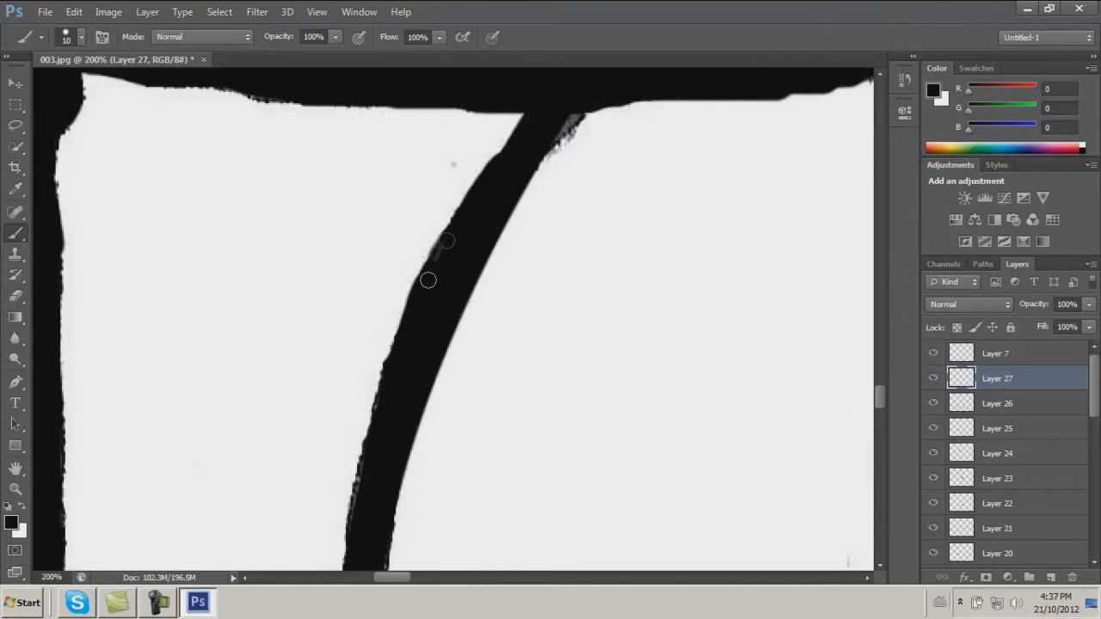
pyautogui.scroll(-3, 446, 240)
pyautogui.scroll(3, 258, 278)
pyautogui.moveTo(232, 214); pyautogui.dragTo(223, 401)
pyautogui.scroll(-3, 224, 400)
pyautogui.scroll(3, 744, 295)
pyautogui.moveTo(379, 398); pyautogui.dragTo(507, 337)
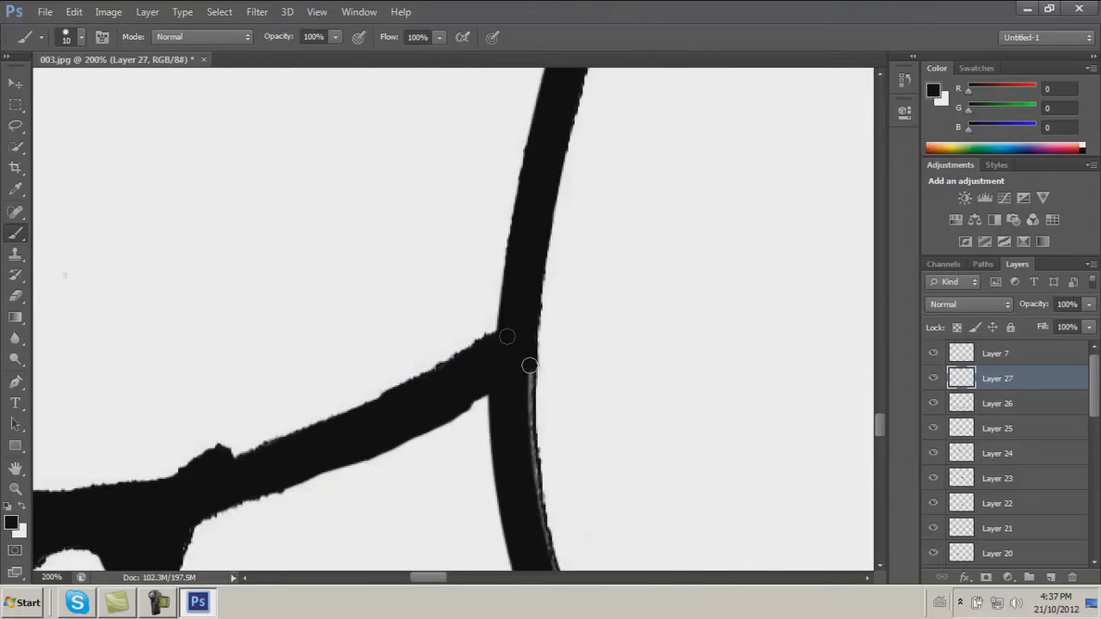
pyautogui.scroll(-3, 506, 336)
pyautogui.scroll(3, 467, 393)
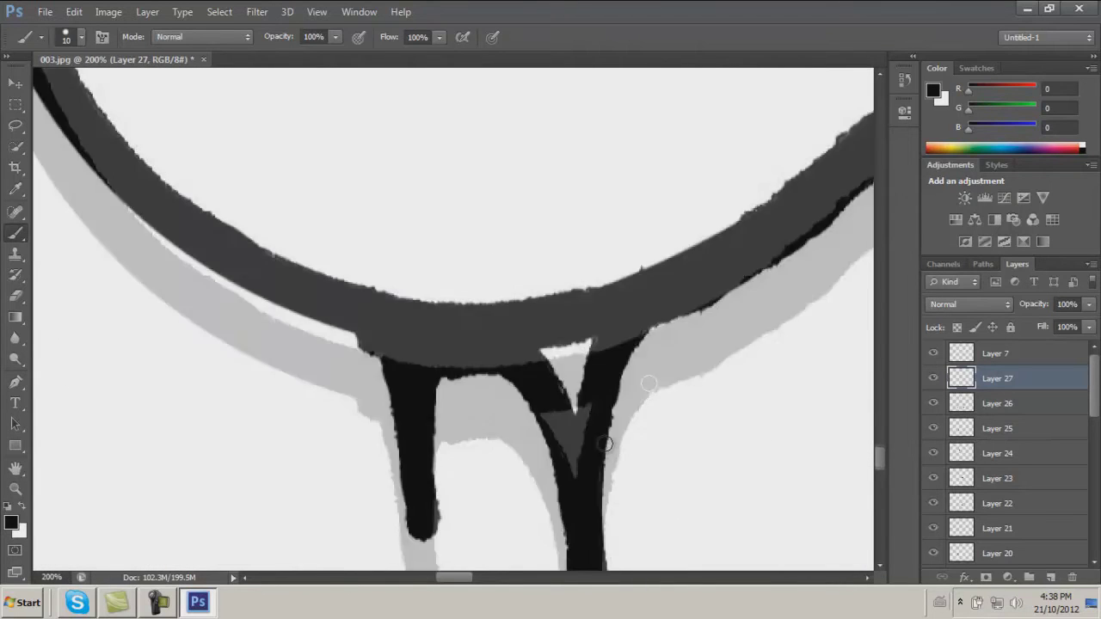
pyautogui.scroll(-3, 649, 383)
pyautogui.scroll(3, 459, 314)
pyautogui.scroll(-3, 503, 151)
pyautogui.scroll(3, 602, 234)
pyautogui.moveTo(602, 233); pyautogui.dragTo(549, 412)
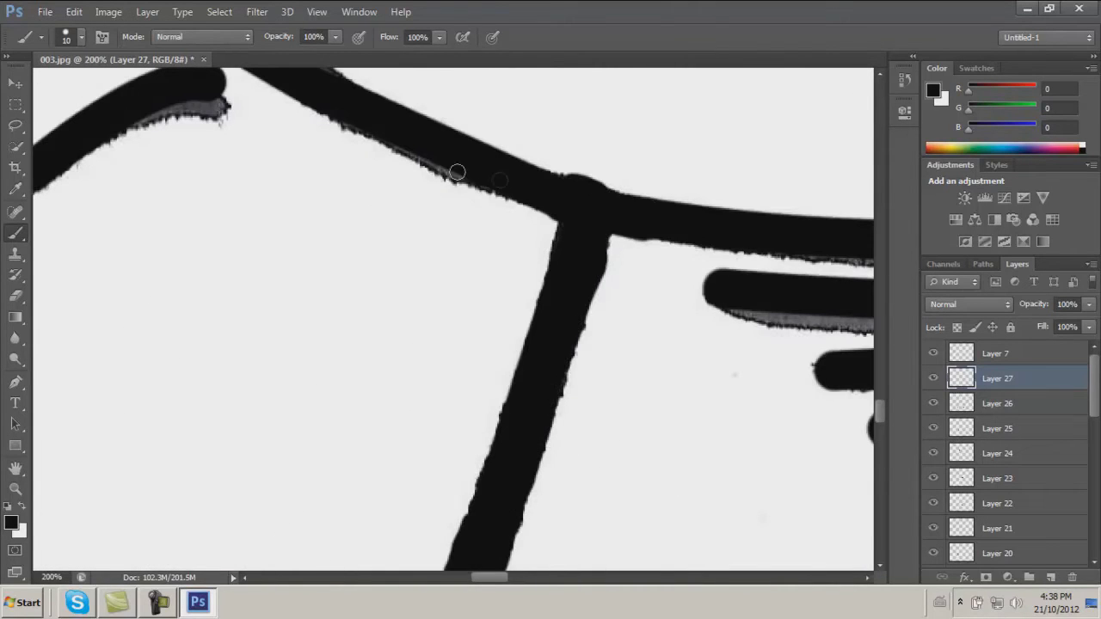
# - Blacken the diagonal stroke's ragged upper-left edge and several other ragged stroke edges
pyautogui.scroll(3, 500, 180)
pyautogui.scroll(-3, 204, 266)
pyautogui.scroll(-2, 344, 301)
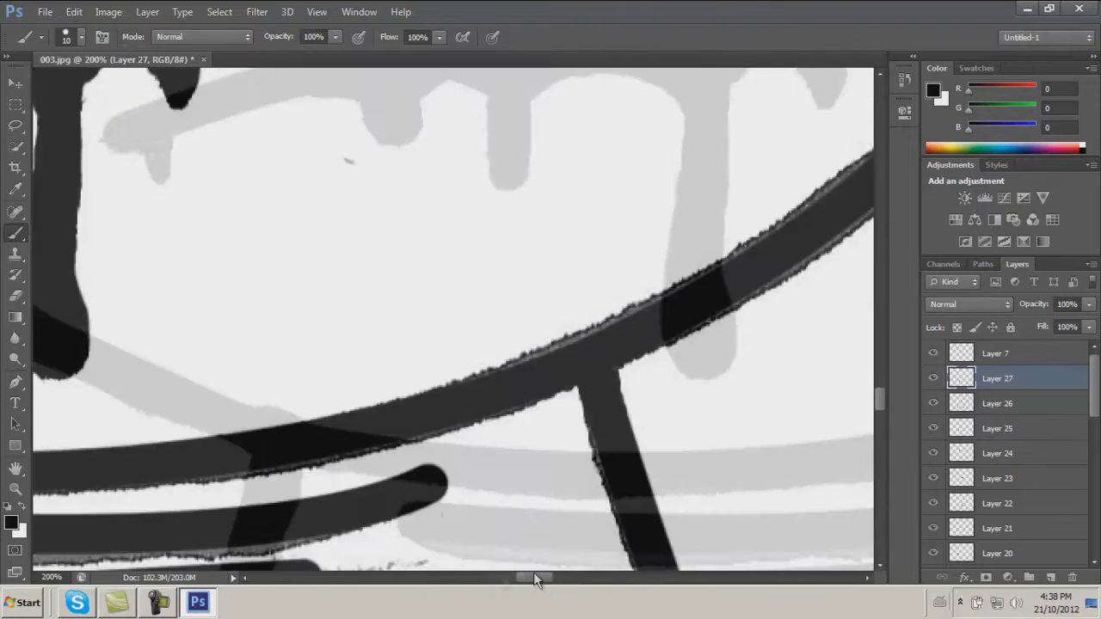
pyautogui.scroll(3, 592, 352)
pyautogui.hscroll(3, 298, 416)
pyautogui.scroll(3, 511, 259)
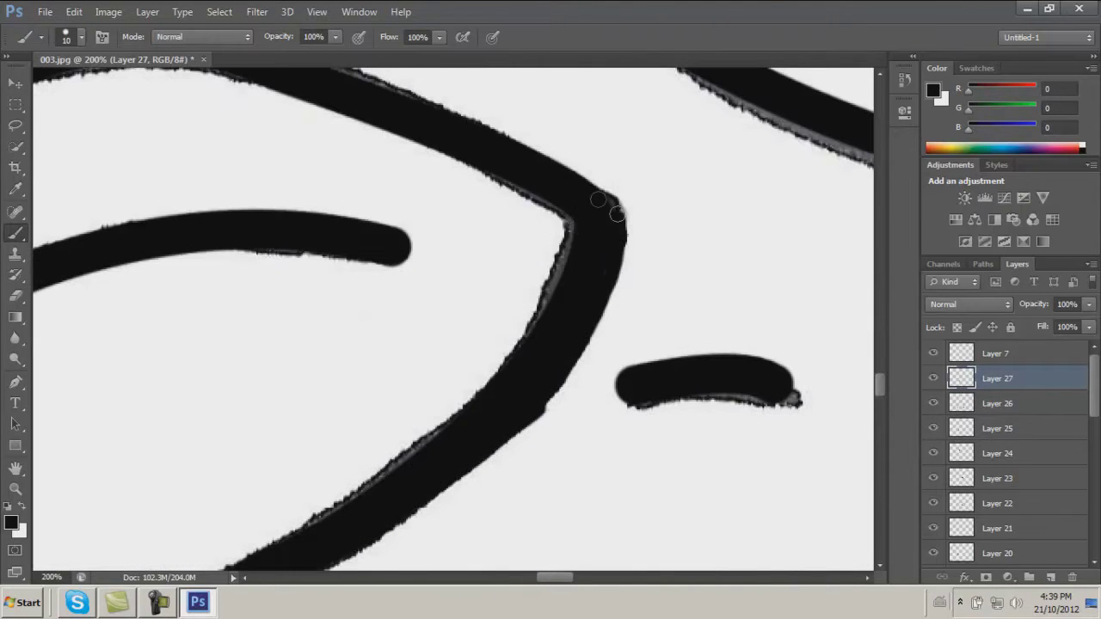
pyautogui.scroll(-3, 376, 336)
pyautogui.hscroll(-3, 91, 289)
pyautogui.scroll(-3, 344, 284)
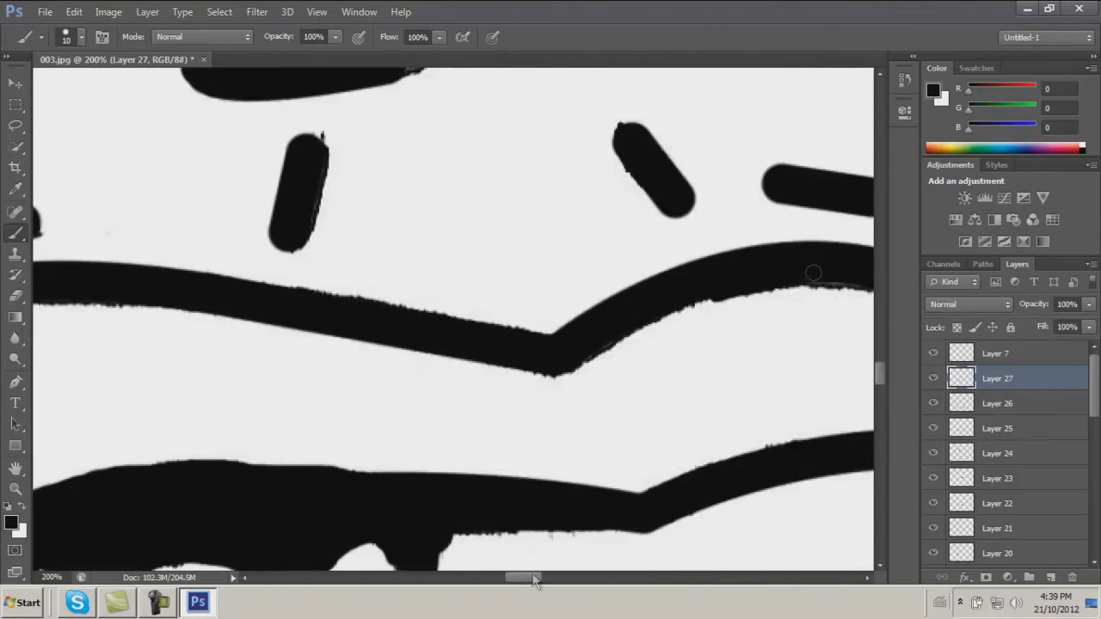
pyautogui.hscroll(3, 573, 315)
pyautogui.moveTo(353, 277); pyautogui.dragTo(547, 101)
pyautogui.moveTo(344, 329); pyautogui.dragTo(284, 366)
pyautogui.hscroll(-3, 516, 386)
pyautogui.moveTo(516, 387); pyautogui.dragTo(270, 187)
pyautogui.hscroll(-3, 514, 358)
pyautogui.moveTo(513, 359); pyautogui.dragTo(662, 326)
pyautogui.scroll(-3, 452, 403)
pyautogui.scroll(3, 453, 402)
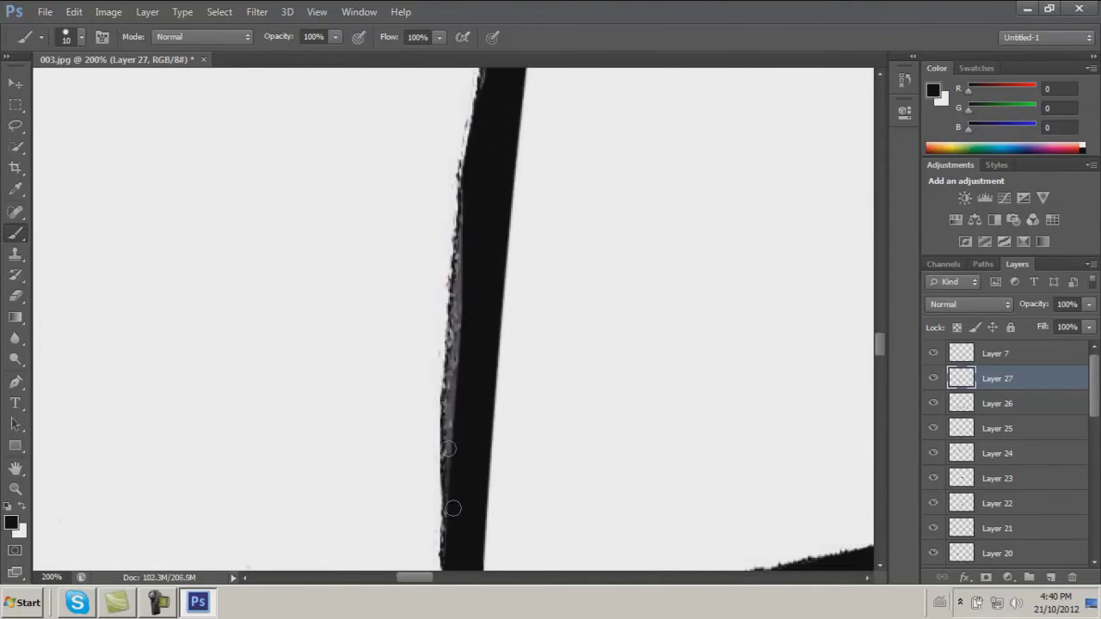
# - Blacken the vertical stroke's left edge and the ragged grey and top edges of the curve
pyautogui.moveTo(449, 507); pyautogui.dragTo(447, 215)
pyautogui.scroll(-3, 584, 252)
pyautogui.hscroll(-3, 557, 325)
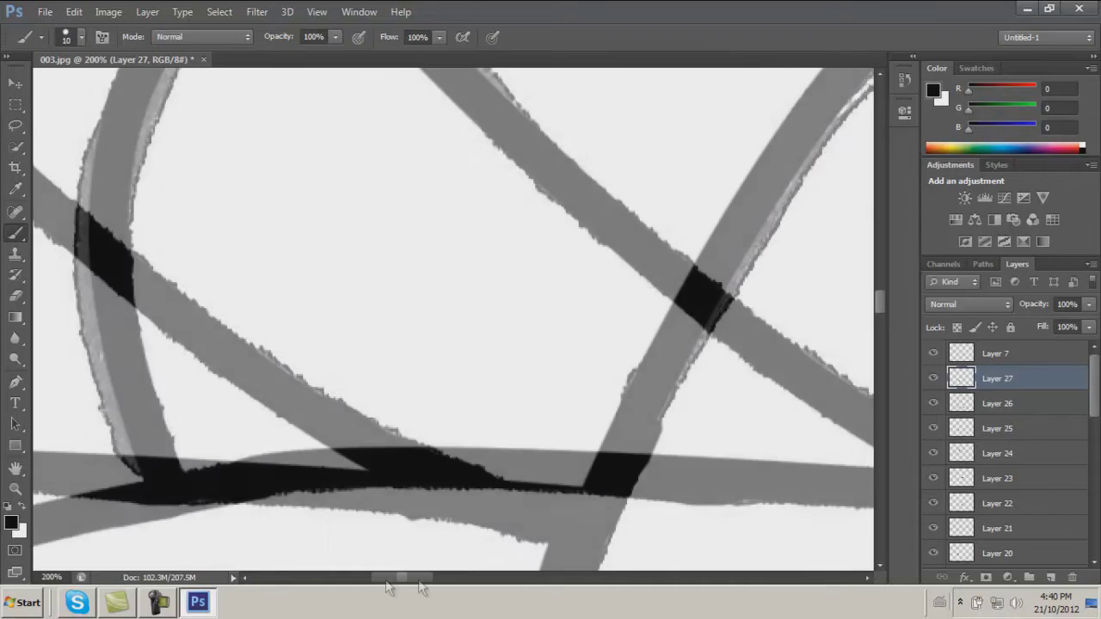
pyautogui.moveTo(405, 129); pyautogui.dragTo(379, 464)
pyautogui.scroll(3, 430, 318)
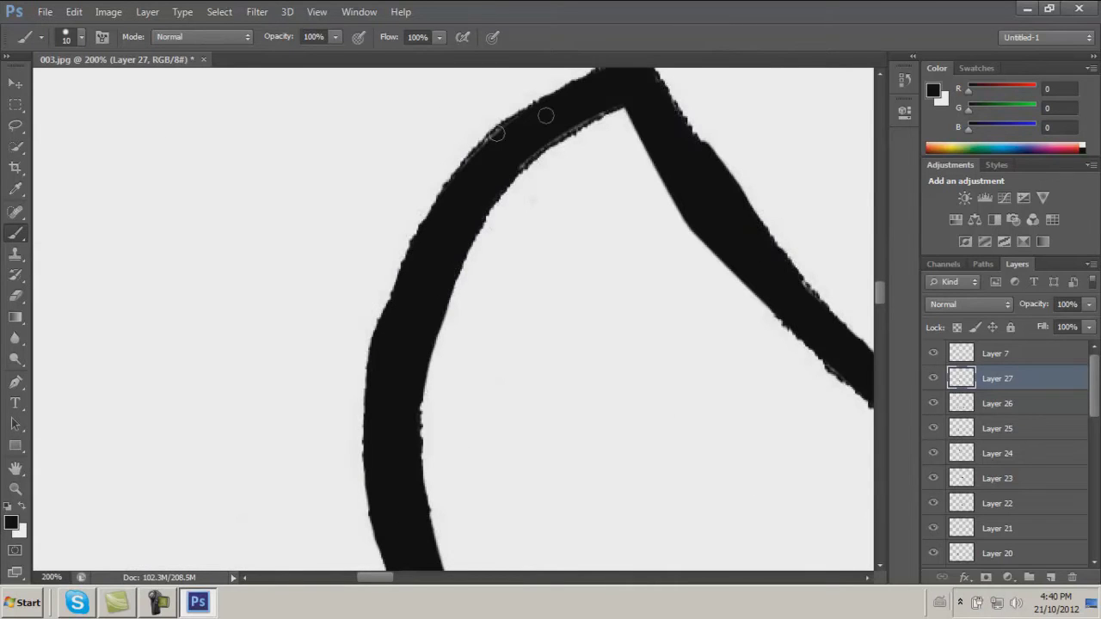
pyautogui.moveTo(545, 115); pyautogui.dragTo(434, 202)
pyautogui.scroll(-4, 448, 258)
pyautogui.scroll(3, 565, 388)
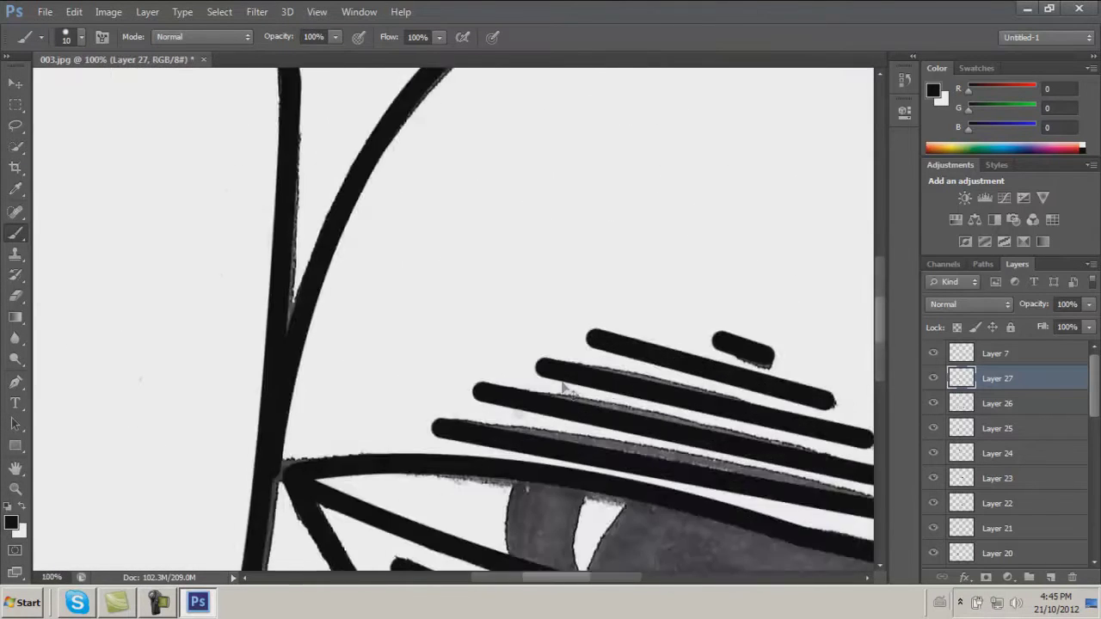
pyautogui.click(74, 36)
# - Set the brush to size 27 and paint a dark stroke through the grey eye
pyautogui.moveTo(35, 81); pyautogui.dragTo(60, 82)
pyautogui.hscroll(3, 430, 344)
pyautogui.moveTo(714, 482)
pyautogui.mouseDown()
pyautogui.moveTo(356, 440)
pyautogui.moveTo(668, 445)
pyautogui.moveTo(327, 441)
pyautogui.mouseUp()
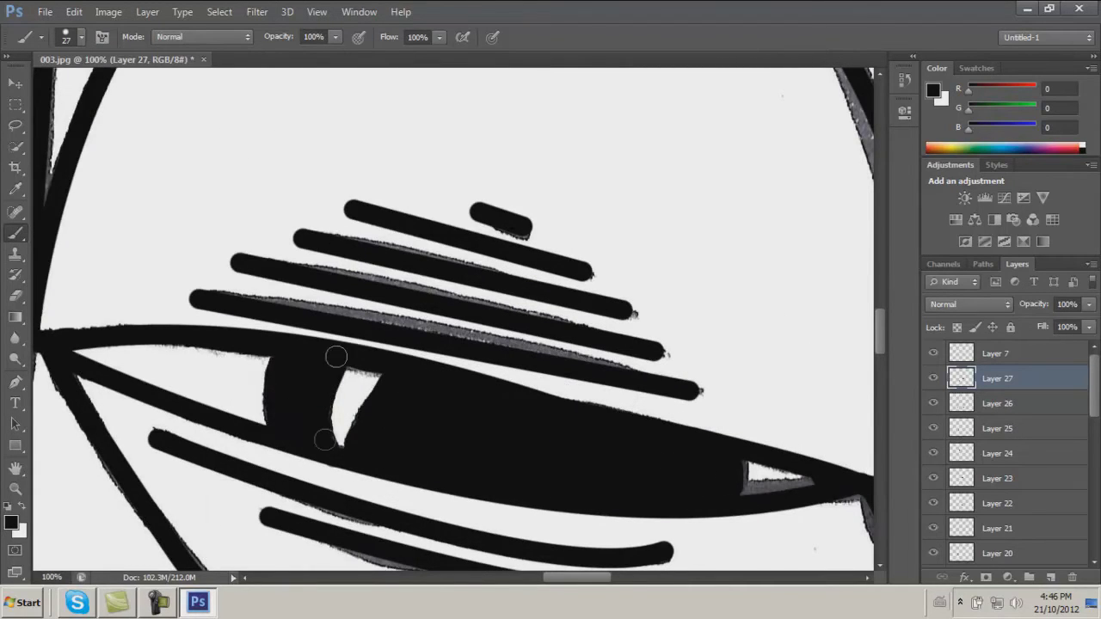
pyautogui.hscroll(5, 305, 434)
# - With the brush back at size 10, thicken the right contour line and fill grey gaps in the curve
pyautogui.press('[')
pyautogui.press('[')
pyautogui.moveTo(591, 210); pyautogui.dragTo(594, 427)
pyautogui.moveTo(530, 79); pyautogui.dragTo(567, 258)
pyautogui.moveTo(595, 267)
pyautogui.mouseDown()
pyautogui.moveTo(595, 411)
pyautogui.moveTo(557, 452)
pyautogui.mouseUp()
pyautogui.scroll(3, 573, 368)
pyautogui.scroll(5, 570, 285)
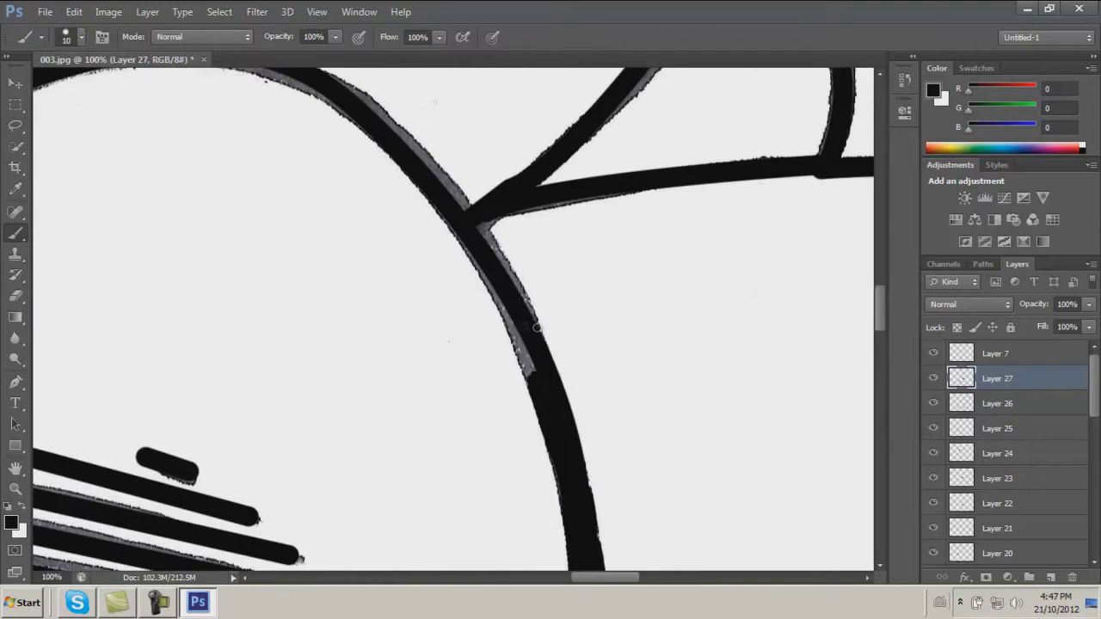
pyautogui.moveTo(463, 245); pyautogui.dragTo(527, 361)
pyautogui.scroll(3, 430, 258)
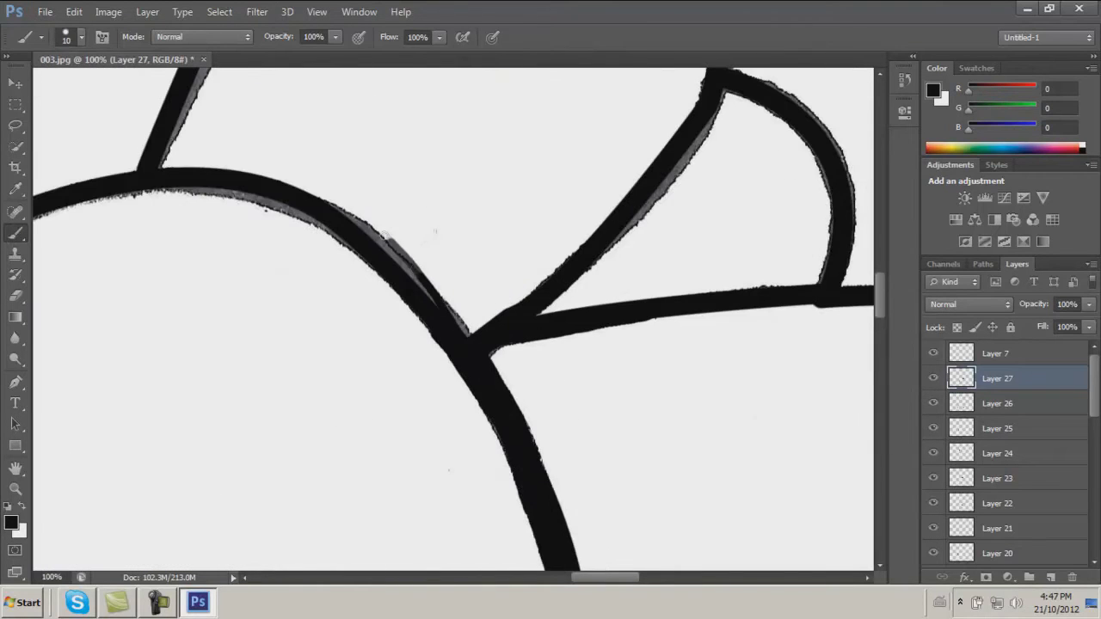
# - Paint over more grey petal edges, including the arc's upper edge, then zoom out
pyautogui.moveTo(265, 202)
pyautogui.mouseDown()
pyautogui.moveTo(48, 203)
pyautogui.moveTo(368, 258)
pyautogui.mouseUp()
pyautogui.scroll(5, 276, 222)
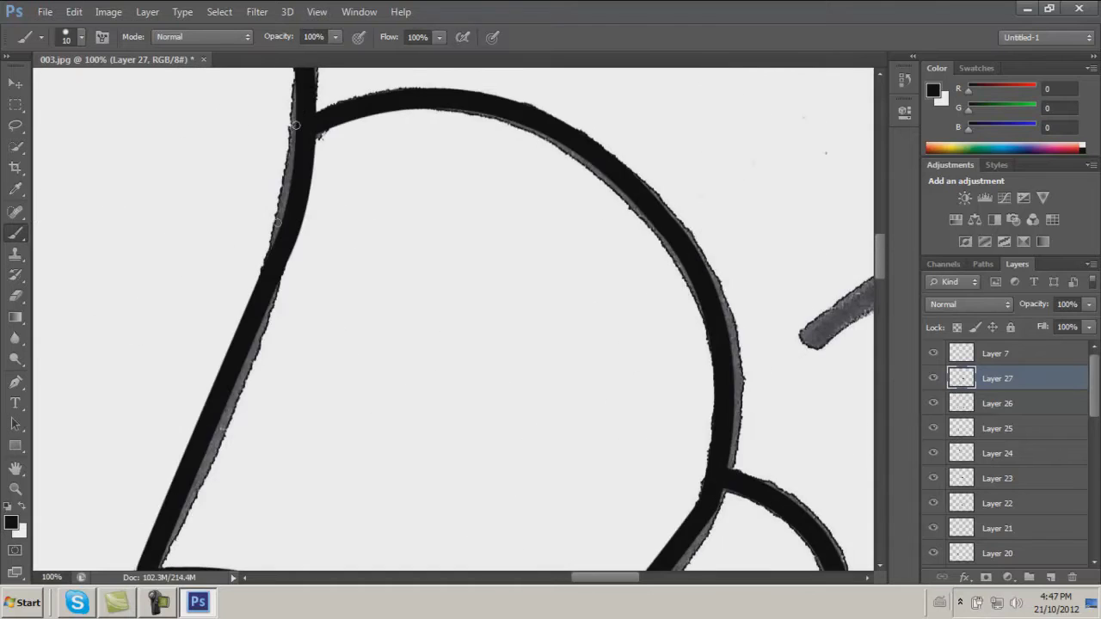
pyautogui.scroll(-3, 218, 424)
pyautogui.scroll(3, 232, 256)
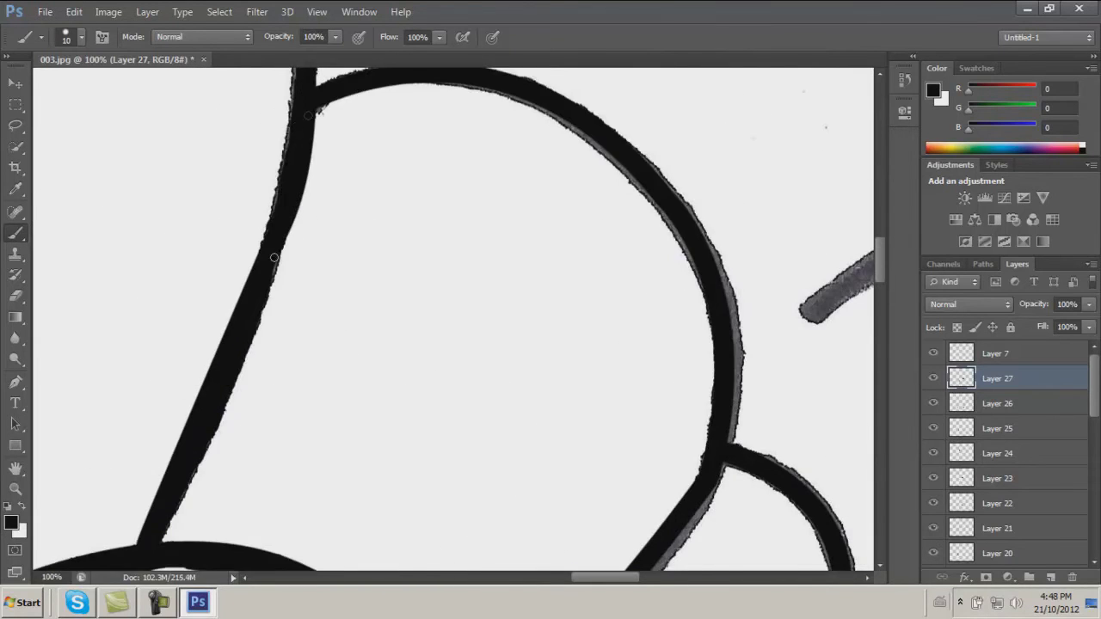
pyautogui.scroll(3, 232, 255)
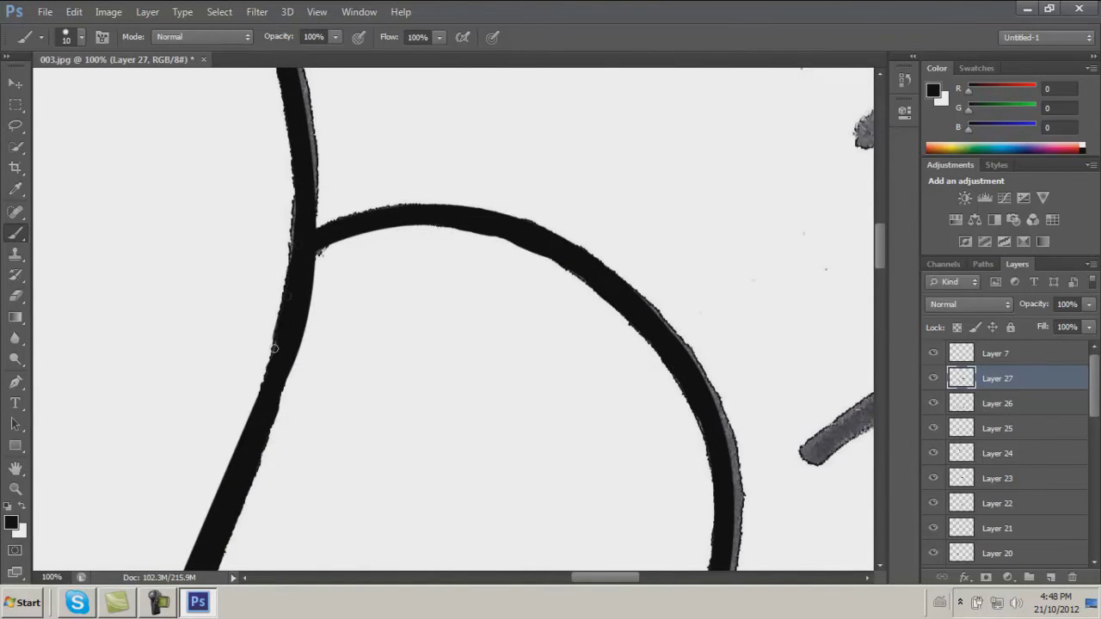
pyautogui.scroll(-6, 731, 461)
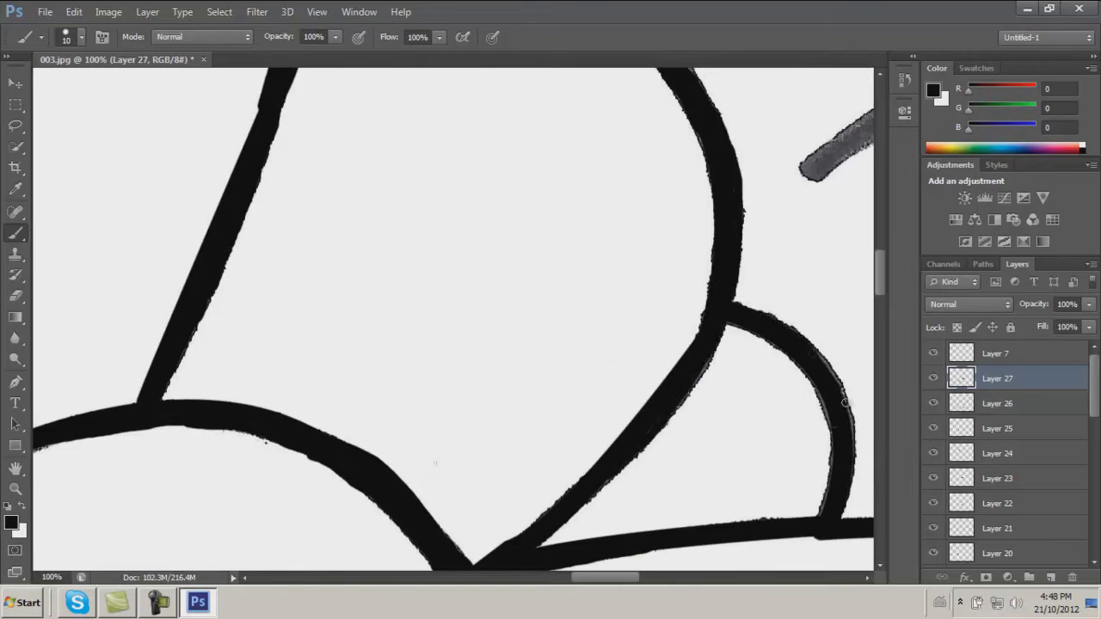
pyautogui.scroll(3, 656, 429)
pyautogui.scroll(3, 314, 352)
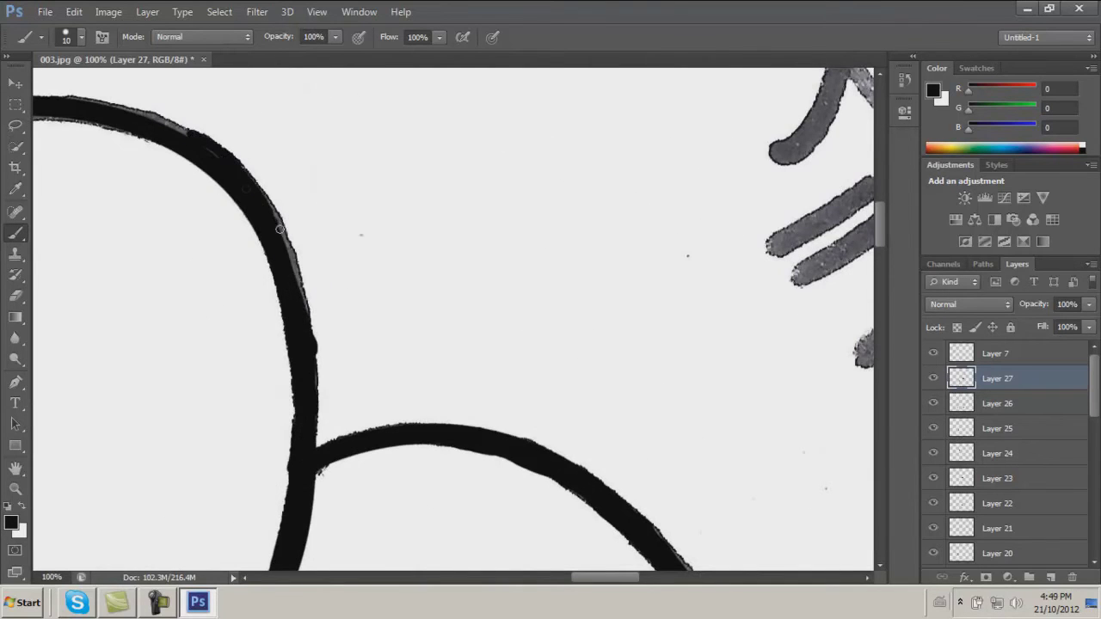
pyautogui.hscroll(-5, 274, 218)
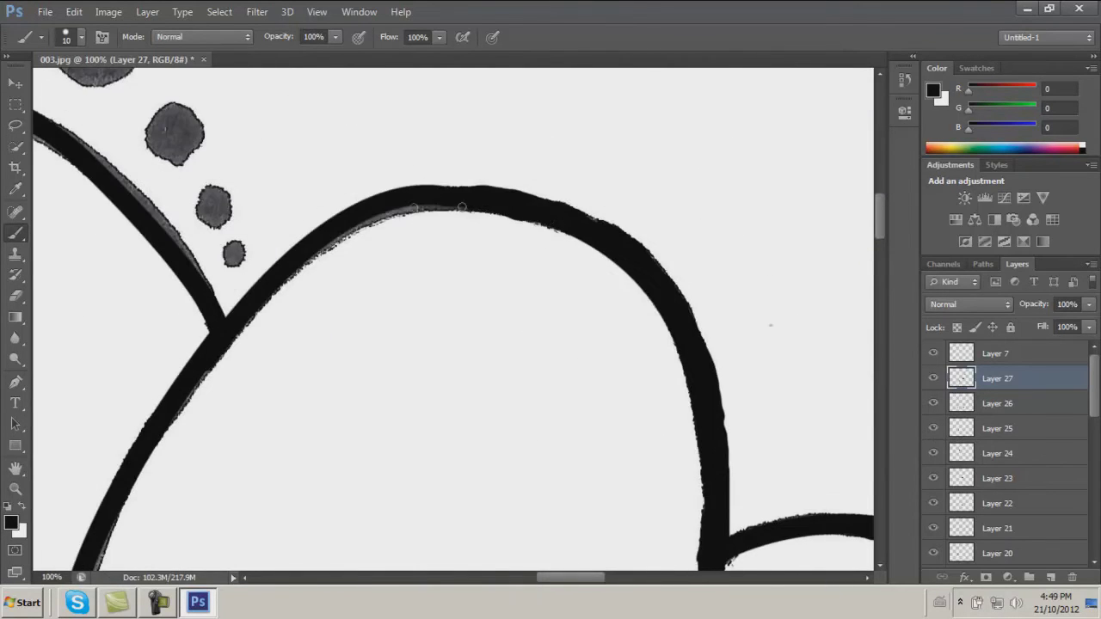
pyautogui.hscroll(-7, 204, 235)
pyautogui.scroll(3, 204, 235)
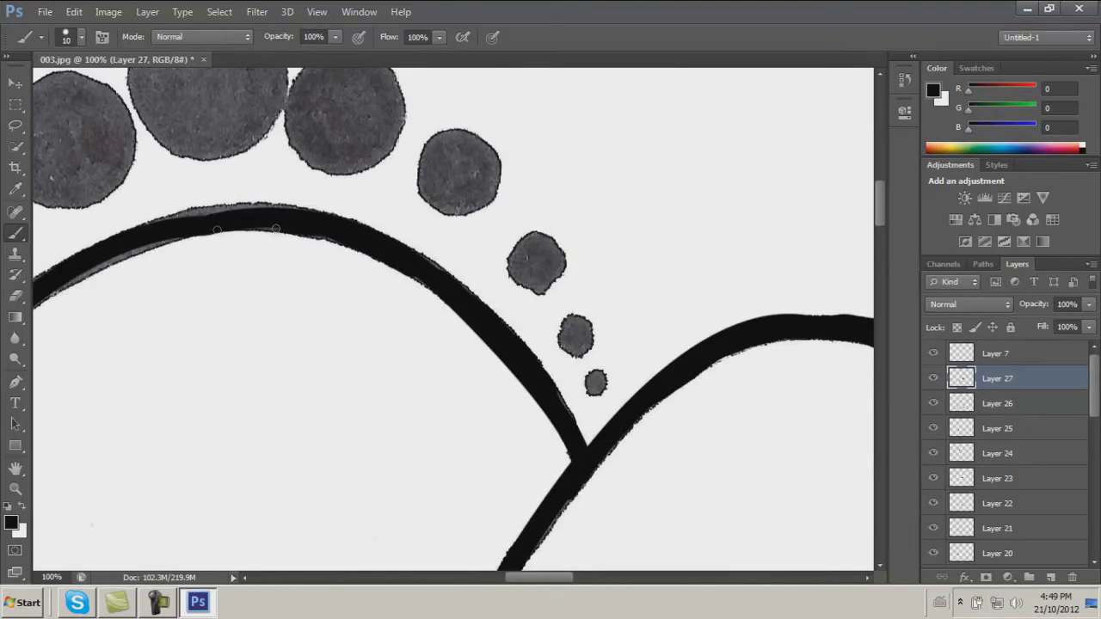
pyautogui.moveTo(177, 216); pyautogui.dragTo(411, 274)
pyautogui.hscroll(-5, 172, 237)
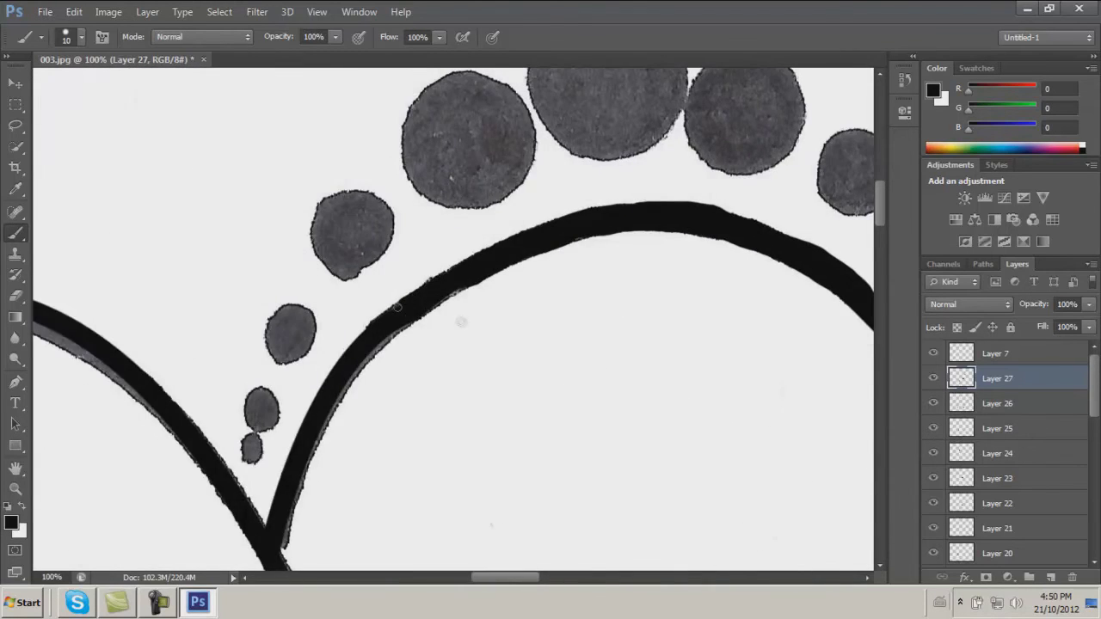
pyautogui.scroll(-5, 342, 142)
pyautogui.hotkey('ctrl', '-')
pyautogui.scroll(-5, 467, 484)
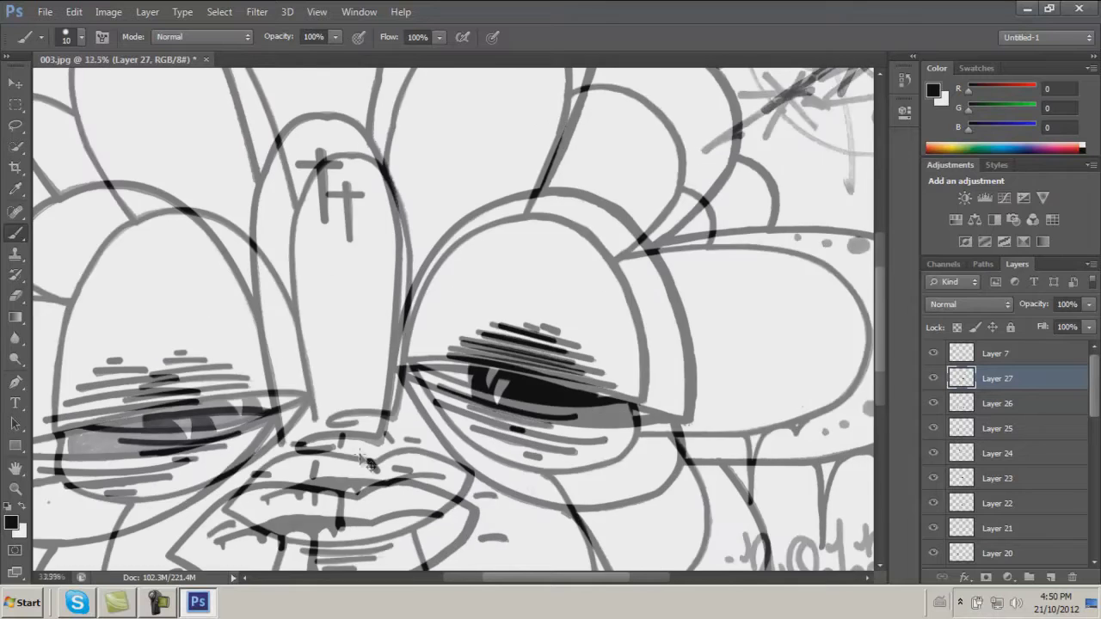
# - Fill the eye interior solid black with an 85 px brush, then reset the brush to 10
pyautogui.hscroll(3, 433, 381)
pyautogui.moveTo(352, 377); pyautogui.dragTo(504, 364)
pyautogui.click(81, 36)
pyautogui.click(46, 147)
# - Zoom to 300% and blacken the grey areas between the white triangles and along the struts
pyautogui.hotkey('ctrl', '+')
pyautogui.hotkey('ctrl', '+')
pyautogui.hotkey('ctrl', '+')
pyautogui.hscroll(3, 470, 556)
pyautogui.moveTo(550, 224)
pyautogui.mouseDown()
pyautogui.moveTo(442, 361)
pyautogui.moveTo(369, 265)
pyautogui.moveTo(197, 459)
pyautogui.moveTo(274, 393)
pyautogui.mouseUp()
pyautogui.moveTo(391, 176); pyautogui.dragTo(757, 185)
pyautogui.scroll(-5, 195, 445)
pyautogui.moveTo(293, 198)
pyautogui.mouseDown()
pyautogui.moveTo(452, 253)
pyautogui.moveTo(332, 369)
pyautogui.mouseUp()
pyautogui.scroll(5, 332, 369)
pyautogui.moveTo(482, 395)
pyautogui.mouseDown()
pyautogui.moveTo(757, 297)
pyautogui.moveTo(606, 534)
pyautogui.mouseUp()
pyautogui.moveTo(742, 376); pyautogui.dragTo(783, 309)
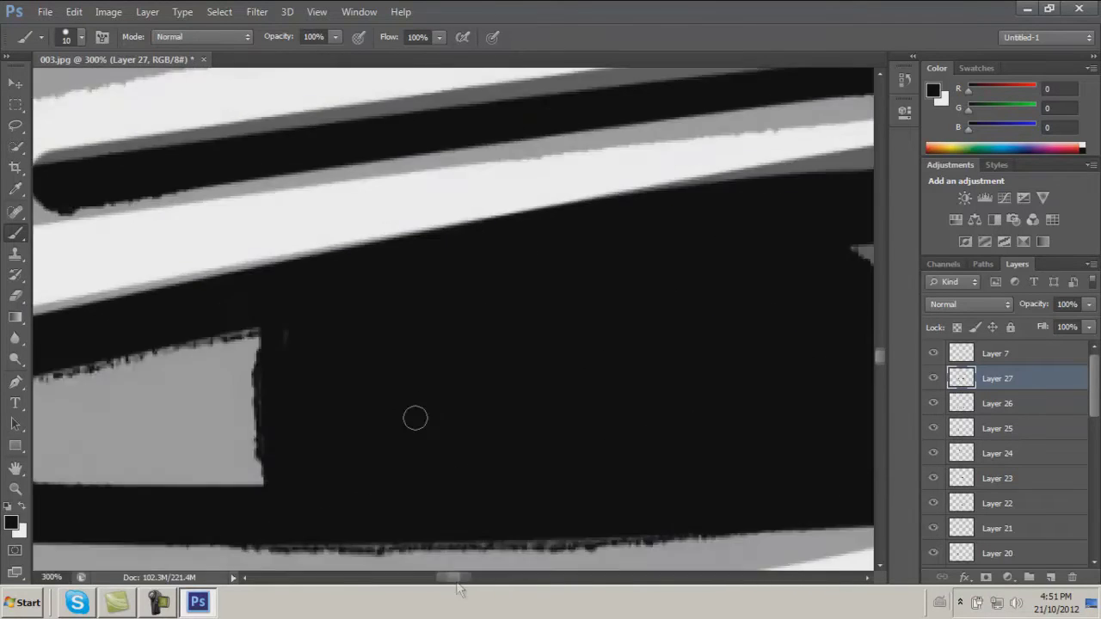
pyautogui.hotkey('ctrl', '-')
pyautogui.hotkey('ctrl', '-')
pyautogui.hotkey('ctrl', '-')
pyautogui.hotkey('ctrl', '-')
pyautogui.hotkey('ctrl', '-')
# - Draw a black ellipse shape over a grey dot beside the left petal
pyautogui.click(1002, 365)
pyautogui.click(16, 445)
pyautogui.click(78, 475)
pyautogui.moveTo(99, 294); pyautogui.dragTo(189, 400)
# - Cover the grey dots along the lower arc with black ellipses
pyautogui.moveTo(123, 247); pyautogui.dragTo(148, 272)
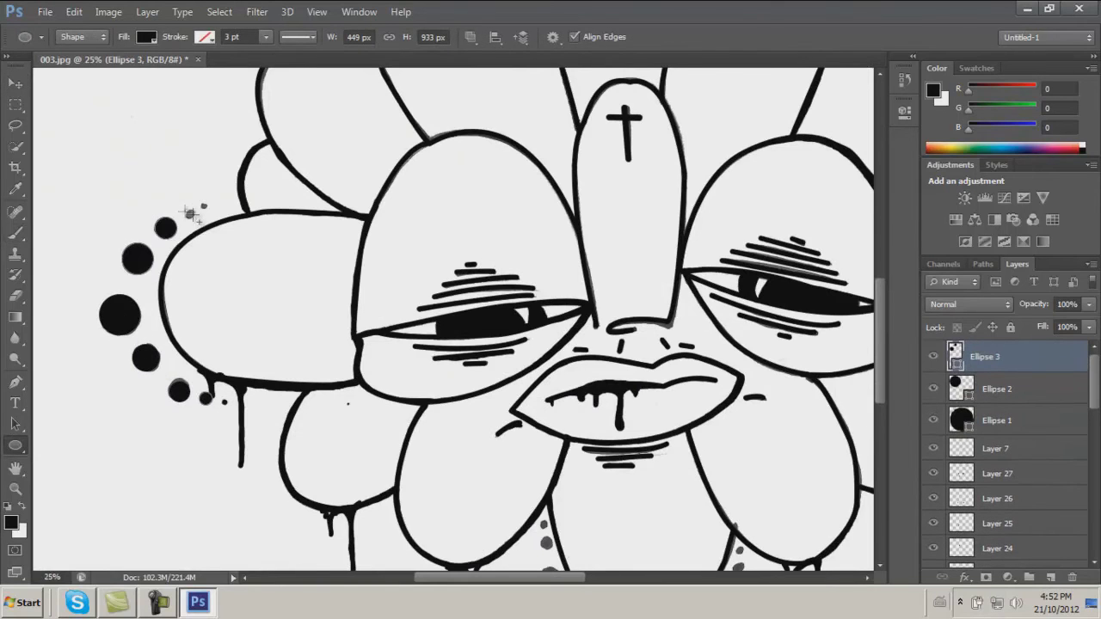
pyautogui.scroll(-3, 550, 322)
pyautogui.moveTo(538, 360); pyautogui.dragTo(563, 385)
pyautogui.moveTo(556, 400); pyautogui.dragTo(617, 456)
pyautogui.moveTo(623, 445); pyautogui.dragTo(656, 478)
pyautogui.moveTo(660, 428); pyautogui.dragTo(689, 459)
pyautogui.moveTo(695, 409); pyautogui.dragTo(727, 441)
pyautogui.moveTo(717, 375); pyautogui.dragTo(748, 406)
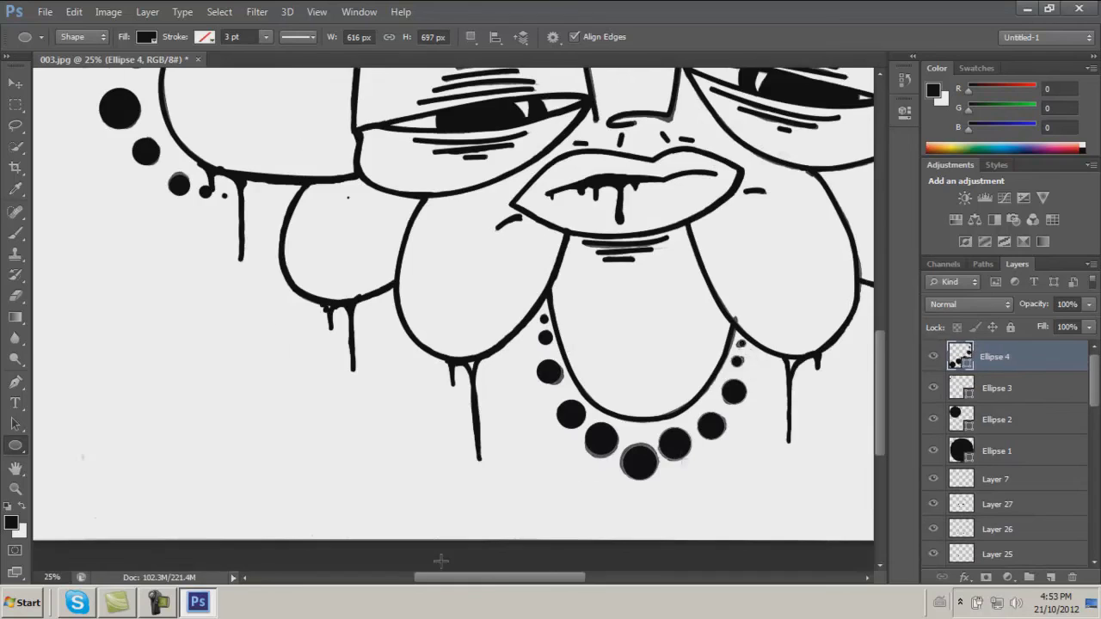
# - Cover the dot beside the right petal and the upper-arc grey dots with black ellipses
pyautogui.scroll(3, 731, 404)
pyautogui.hscroll(6, 731, 404)
pyautogui.moveTo(670, 245)
pyautogui.mouseDown()
pyautogui.moveTo(709, 284)
pyautogui.moveTo(692, 318)
pyautogui.mouseUp()
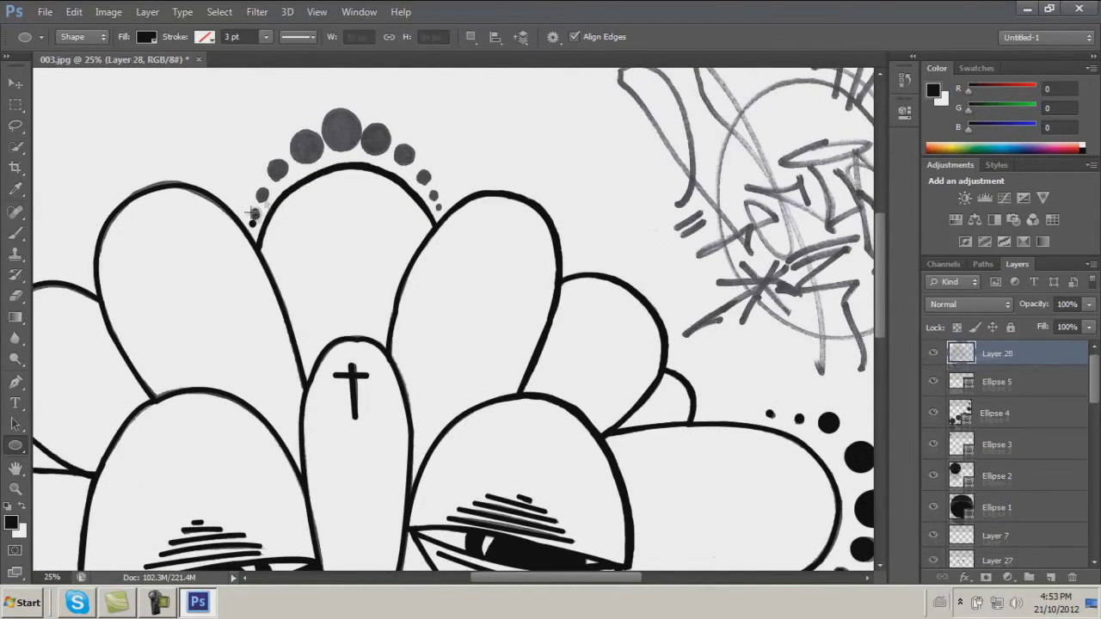
pyautogui.moveTo(255, 189); pyautogui.dragTo(268, 202)
pyautogui.moveTo(267, 160); pyautogui.dragTo(287, 178)
pyautogui.moveTo(289, 129); pyautogui.dragTo(323, 164)
pyautogui.moveTo(320, 107)
pyautogui.mouseDown()
pyautogui.moveTo(363, 151)
pyautogui.moveTo(391, 153)
pyautogui.mouseUp()
pyautogui.moveTo(394, 145); pyautogui.dragTo(415, 165)
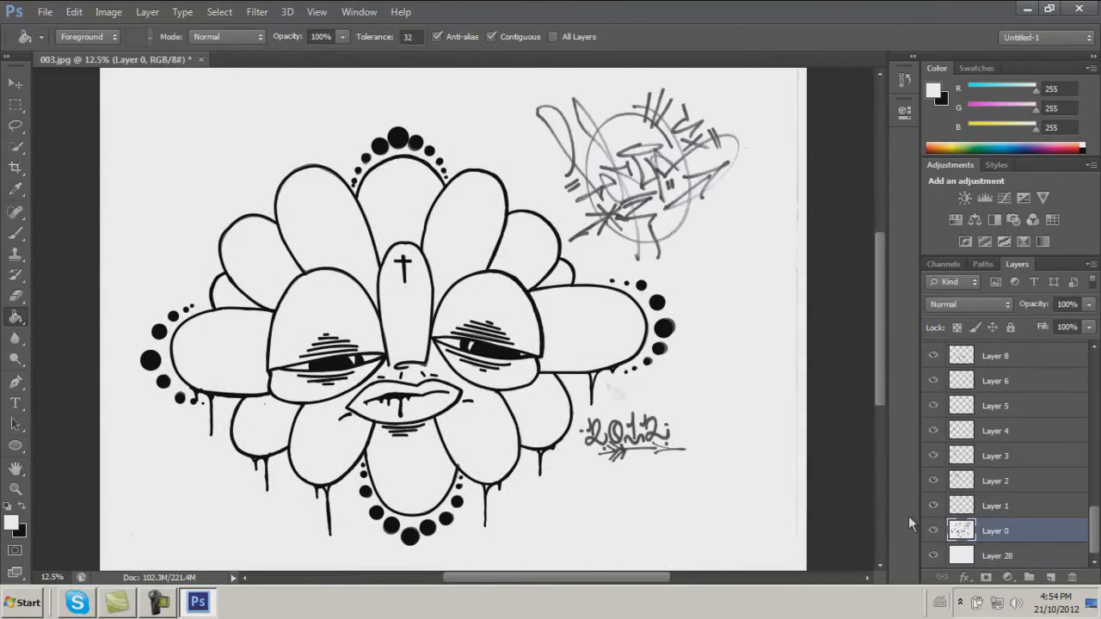
# - Hide the grey sketch layer and open Save for Web with PNG-24 format
pyautogui.click(933, 530)
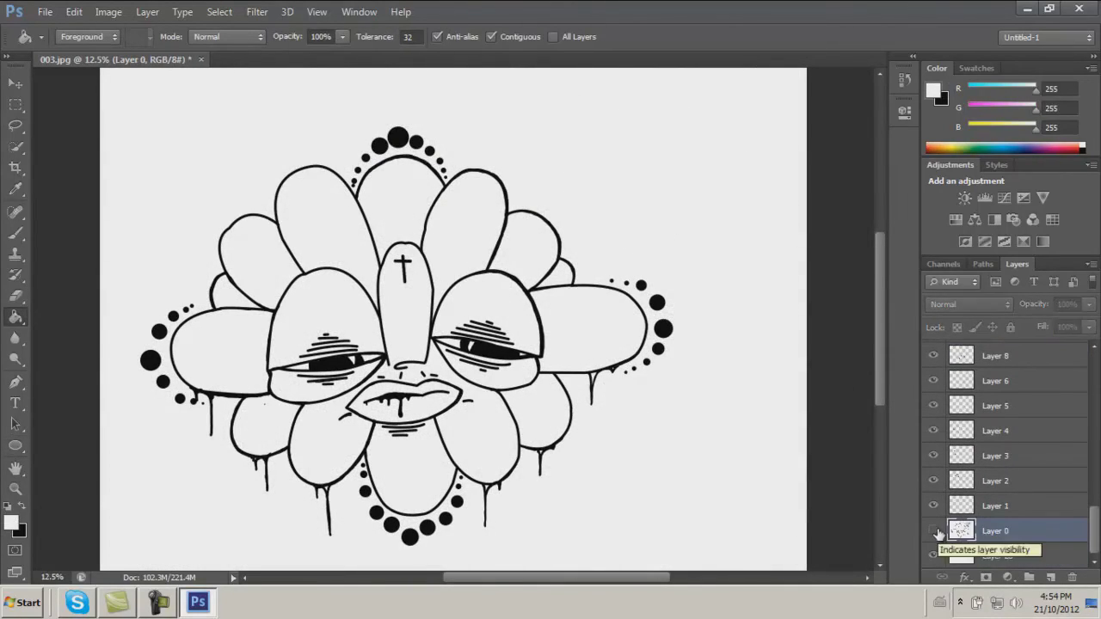
pyautogui.click(45, 12)
pyautogui.click(86, 230)
pyautogui.click(612, 352)
pyautogui.click(760, 54)
pyautogui.click(757, 101)
# - Save the optimized PNG-24 image from the Save for Web dialog
pyautogui.click(671, 563)
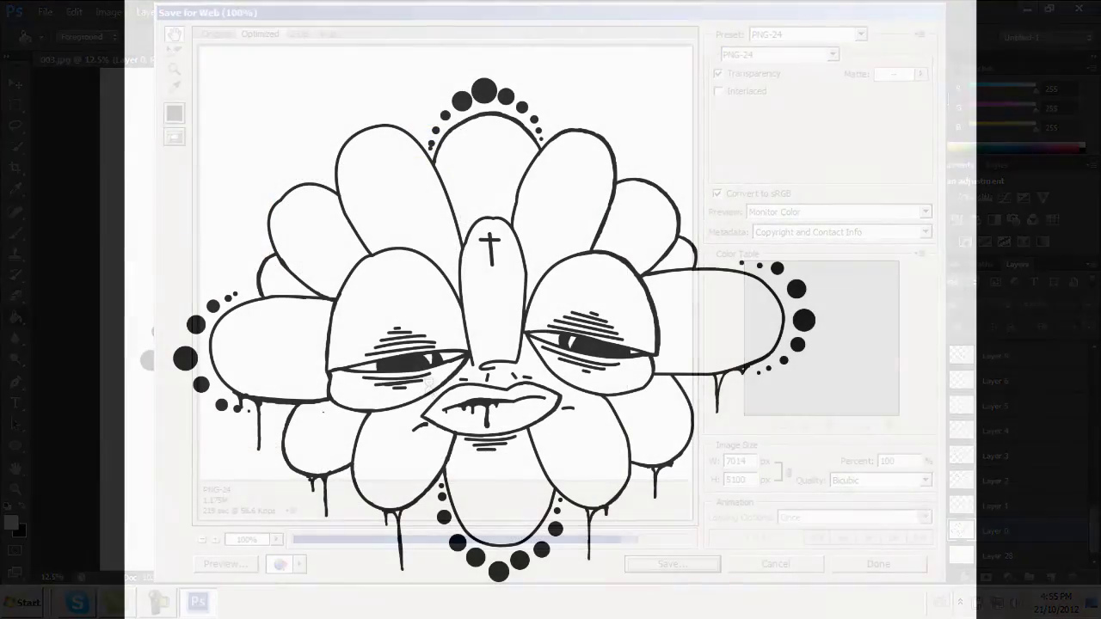